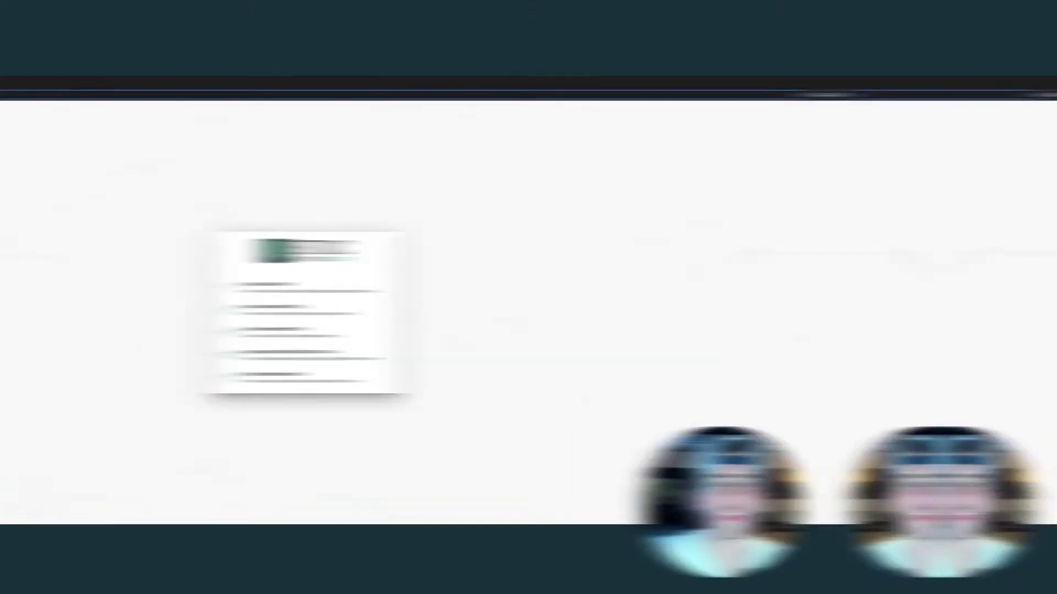
key("shift+Left")
key("shift+Left")
key("shift+Left")
key("super+a")
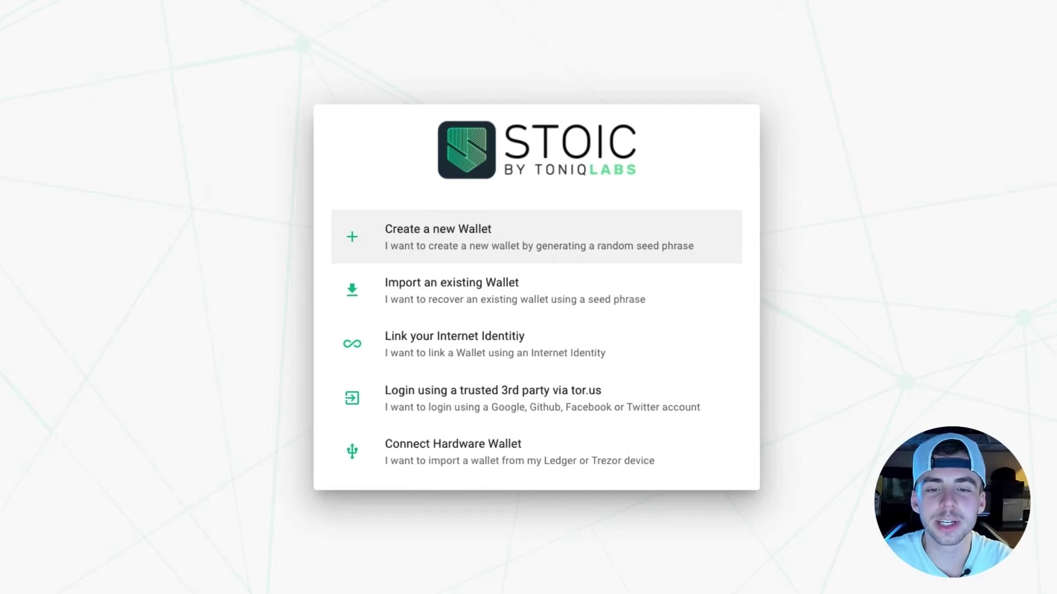
Start a new wallet, page through all Security Tips, and select the site address.
left_click(652, 237)
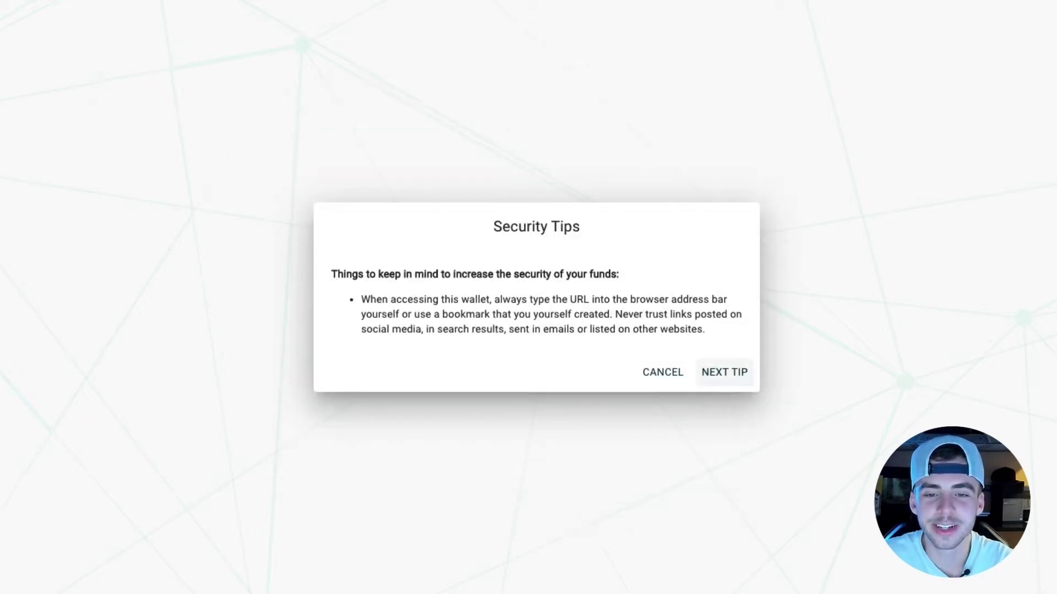
left_click(724, 372)
left_click(721, 394)
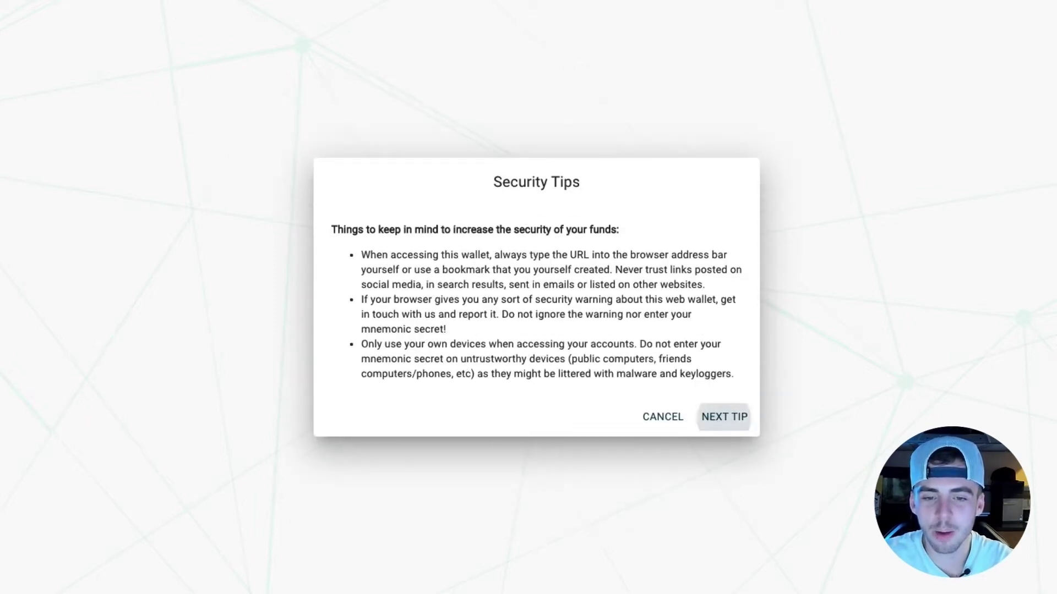
left_click(725, 415)
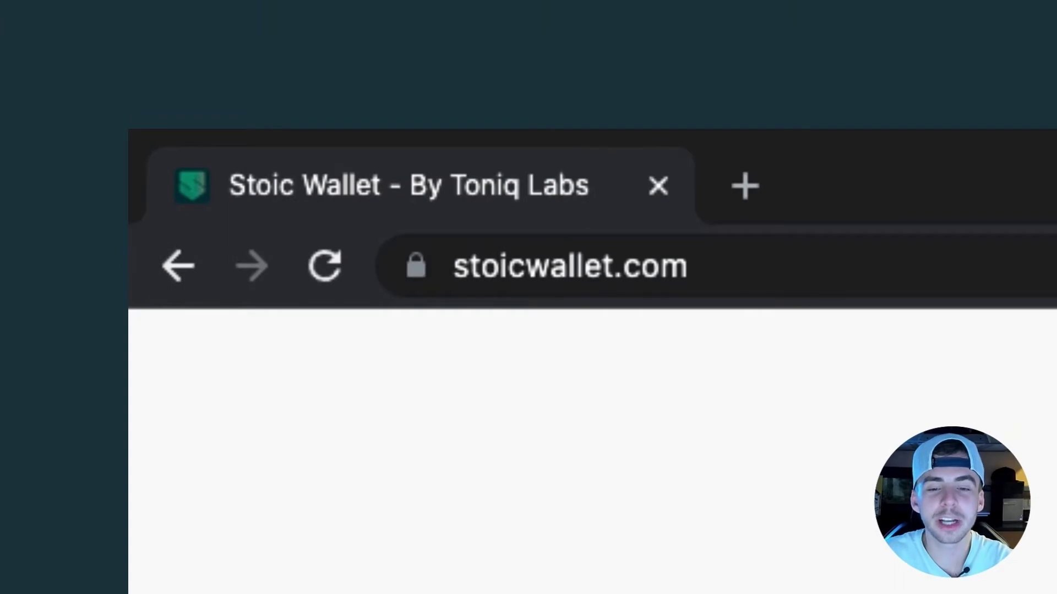
left_click(569, 266)
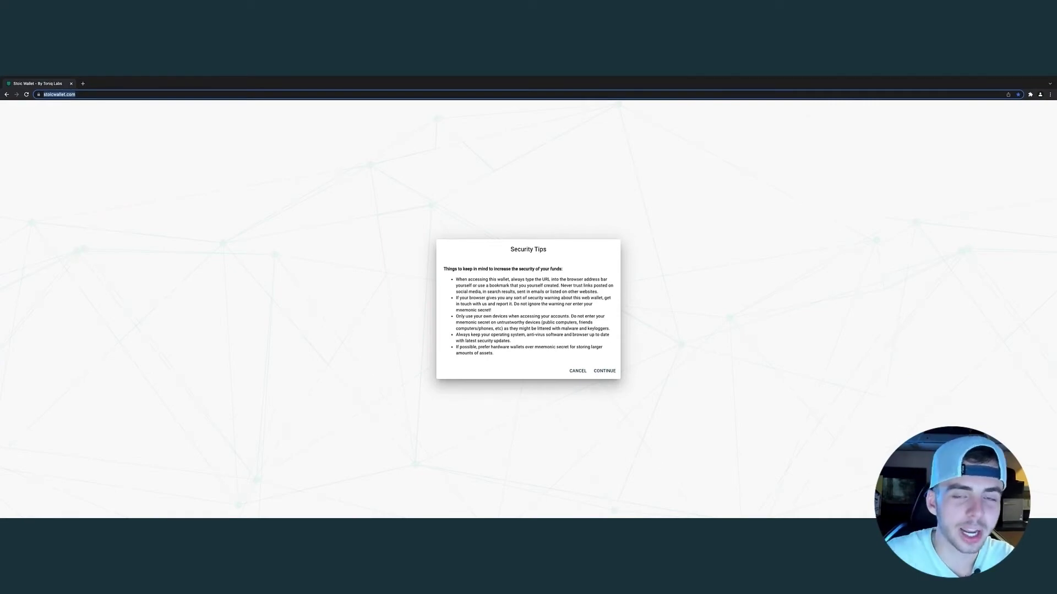
Bookmark the Stoic Wallet page into the 'Stoic Is Awesome' folder with Ctrl+D.
key("ctrl+d")
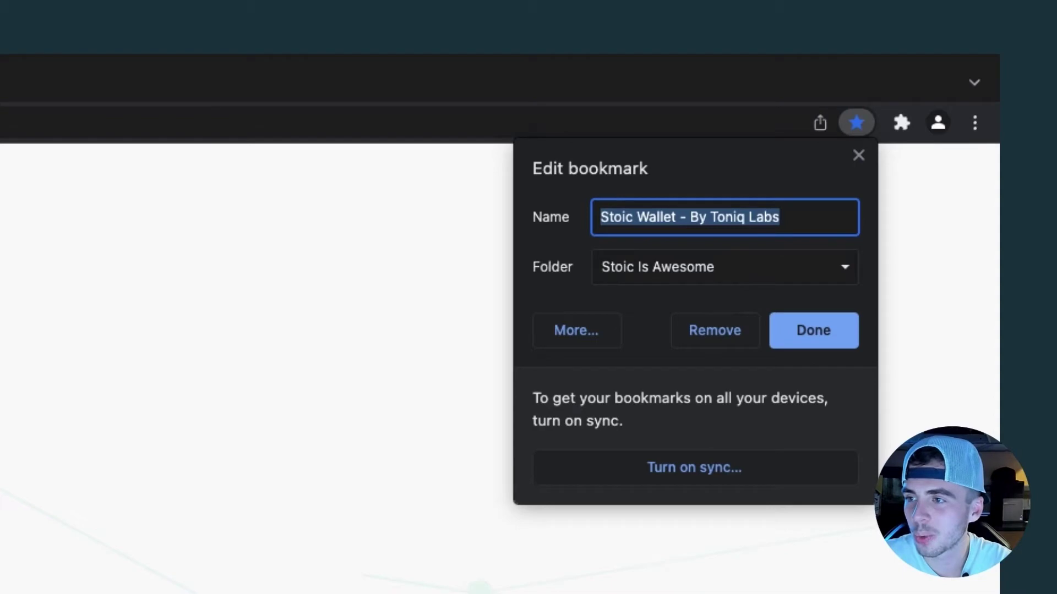
key("Return")
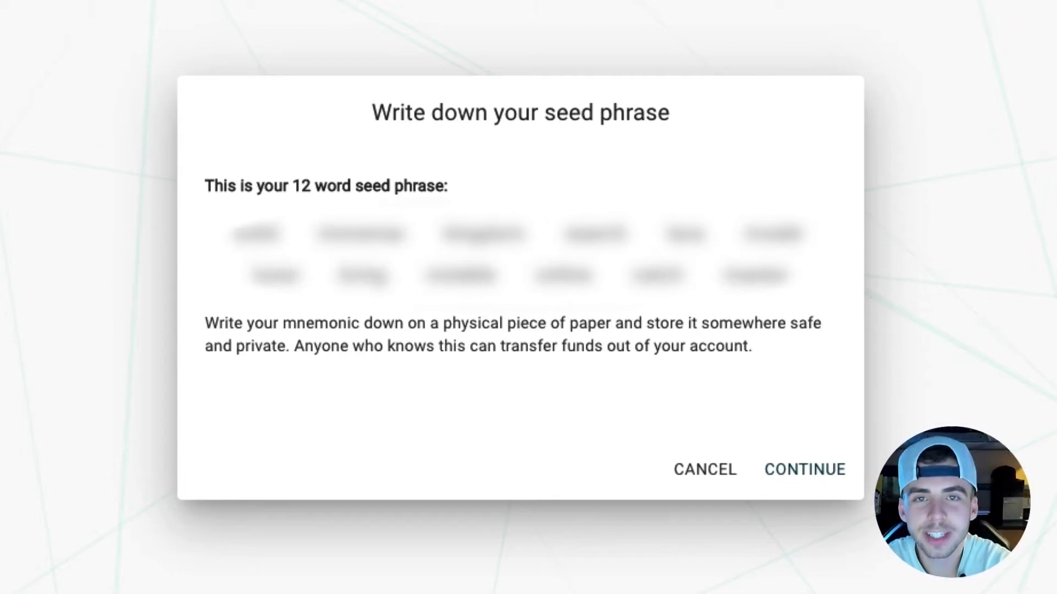
Accept the seed phrase and type the 12 seed words into Confirm Mnemonic Seed.
left_click(804, 469)
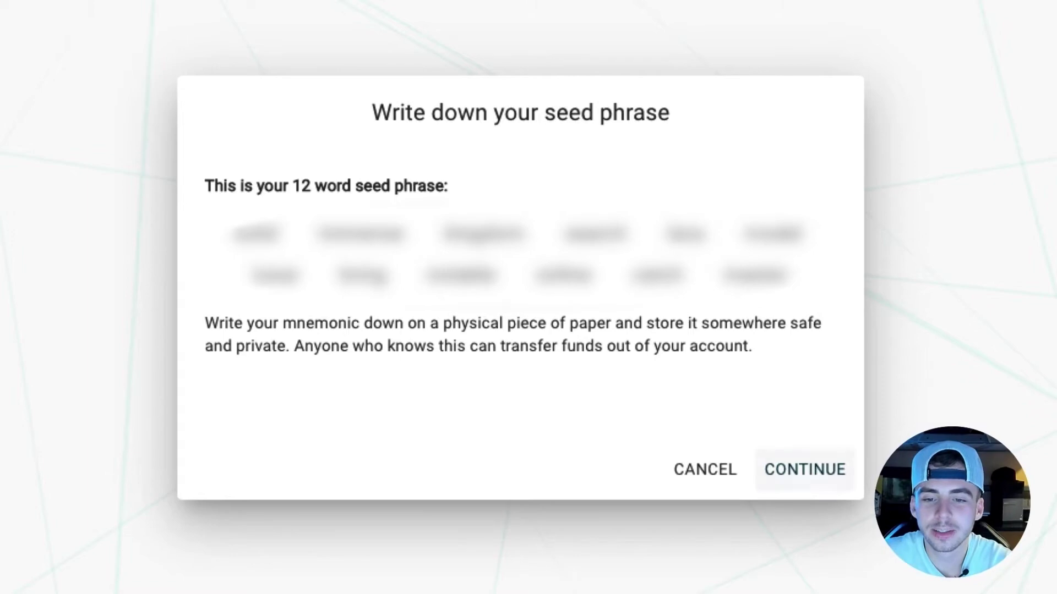
left_click(330, 325)
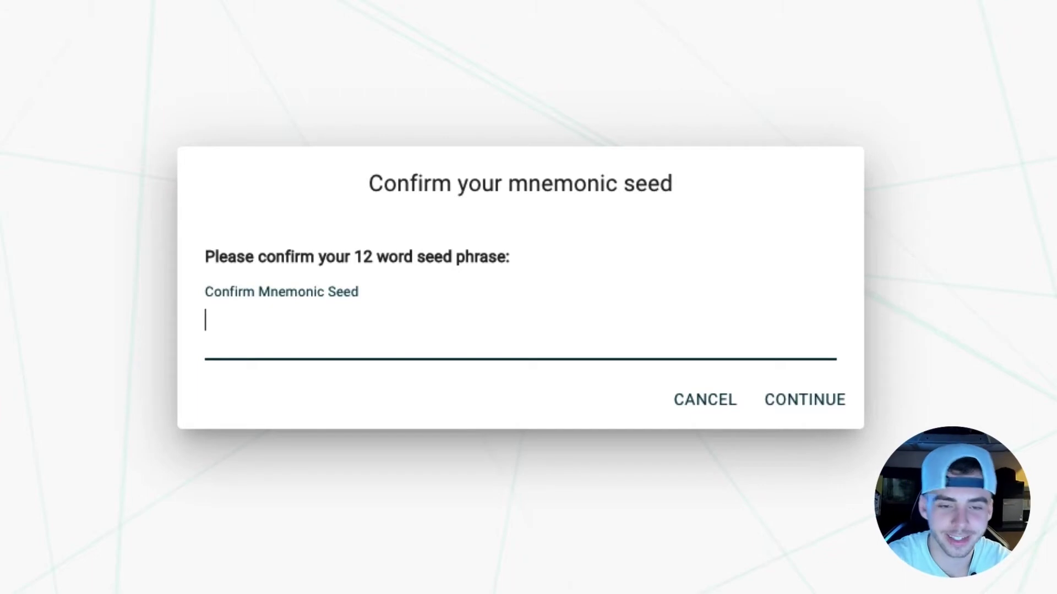
type("[blurred seed words]")
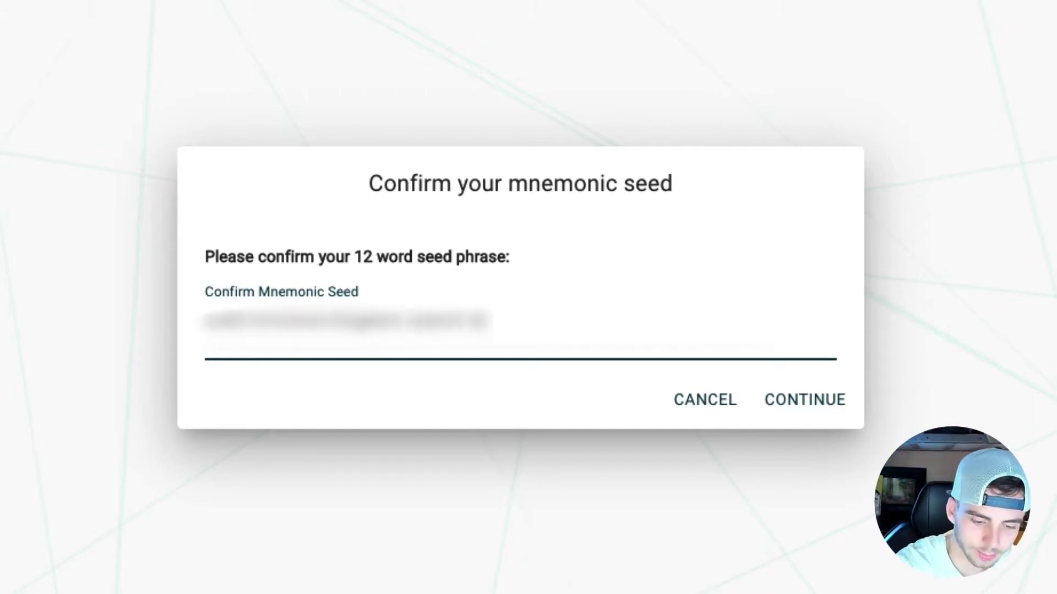
type("[blurred seed words][blurred seed words]")
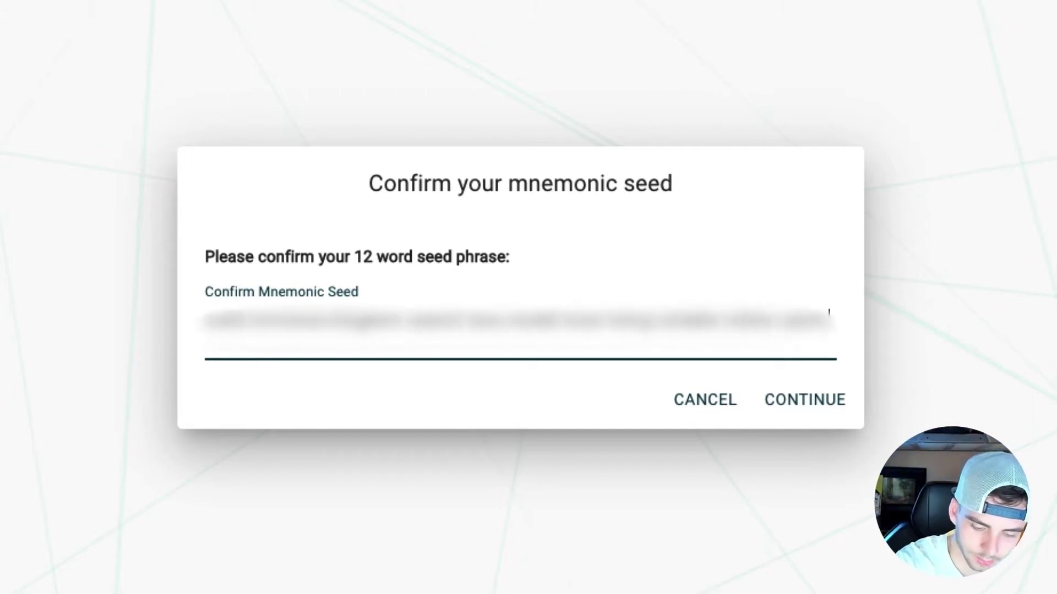
Submit the confirmed seed, then enter and confirm the new wallet password.
key("Return")
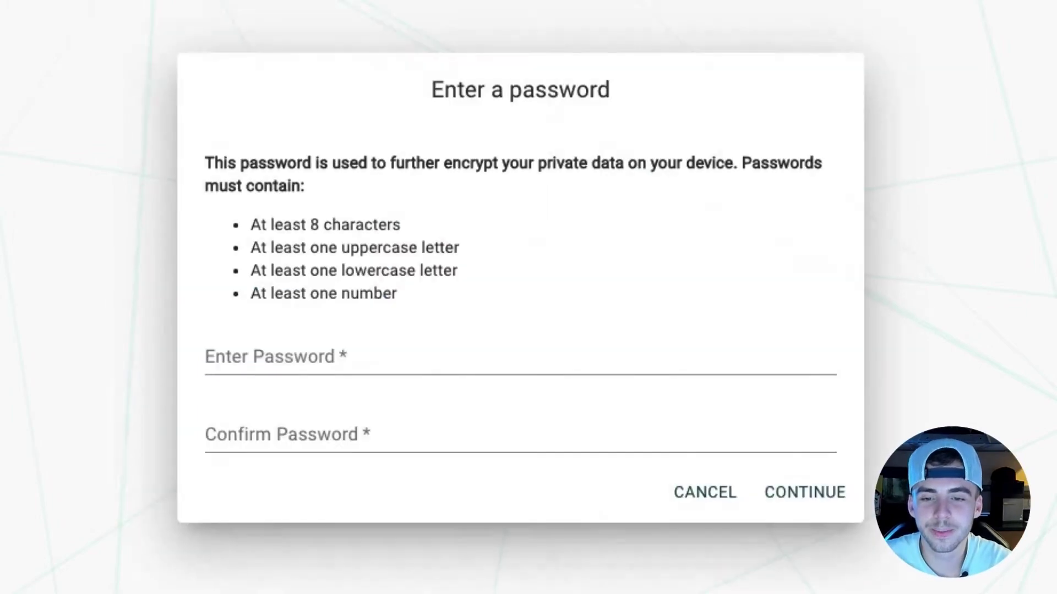
left_click(518, 358)
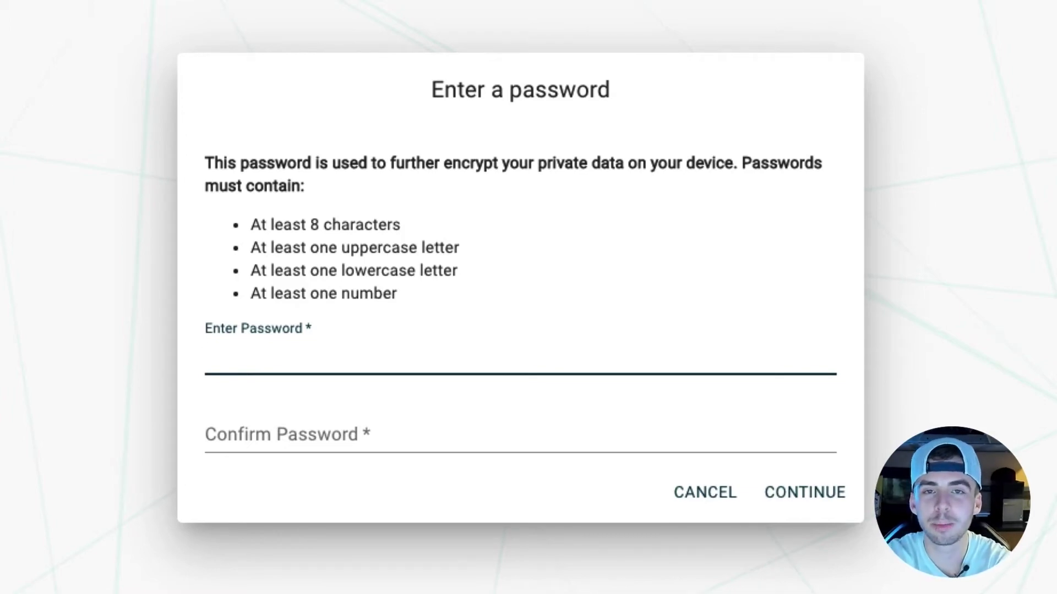
type("********")
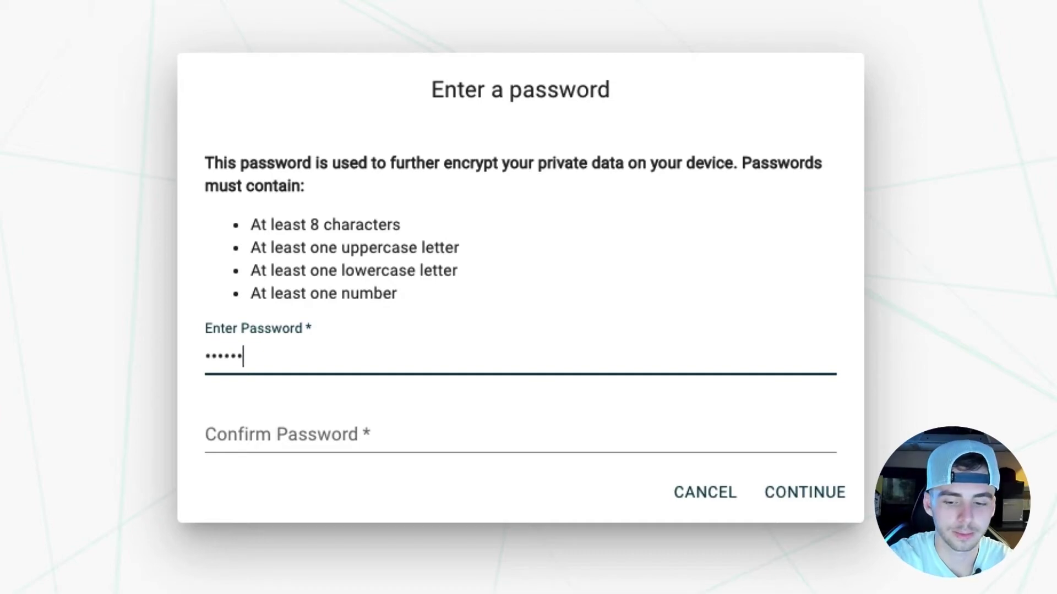
key("Tab")
type("********")
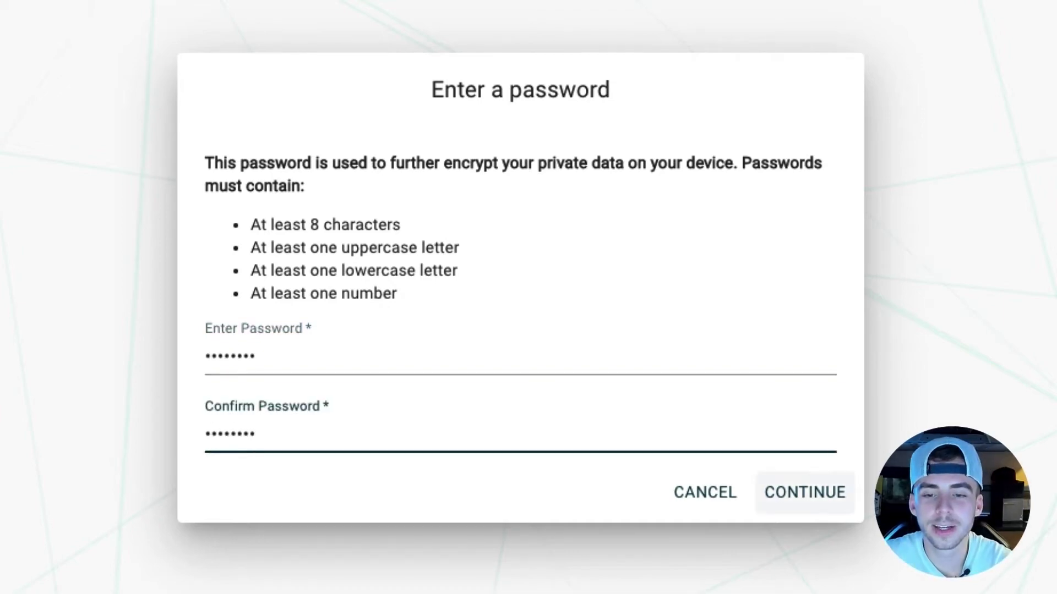
key("Return")
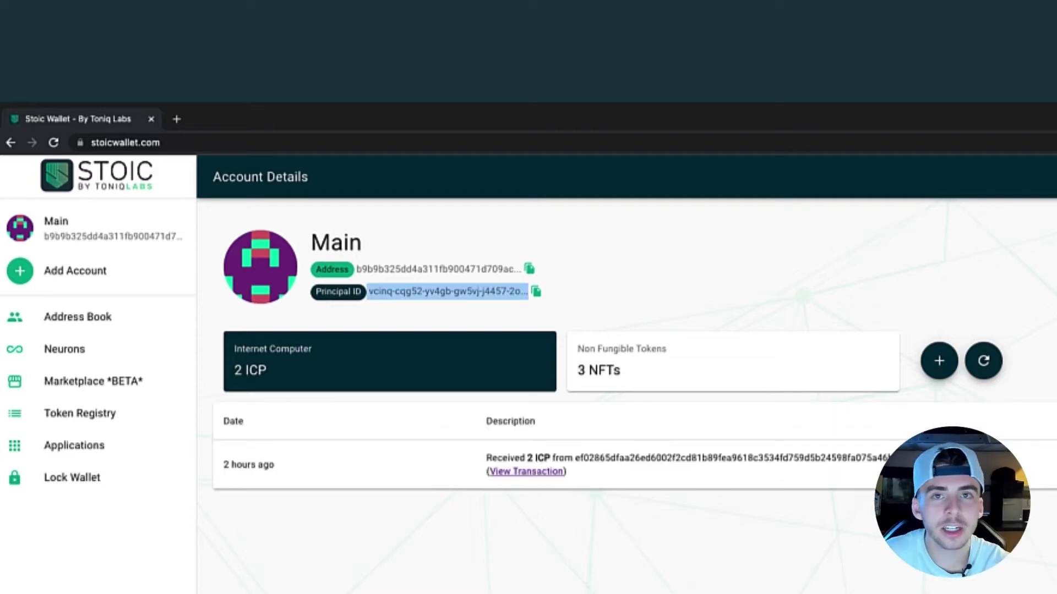
Show the Main account's Non Fungible Tokens list and select its Address and Principal ID.
left_click(732, 361)
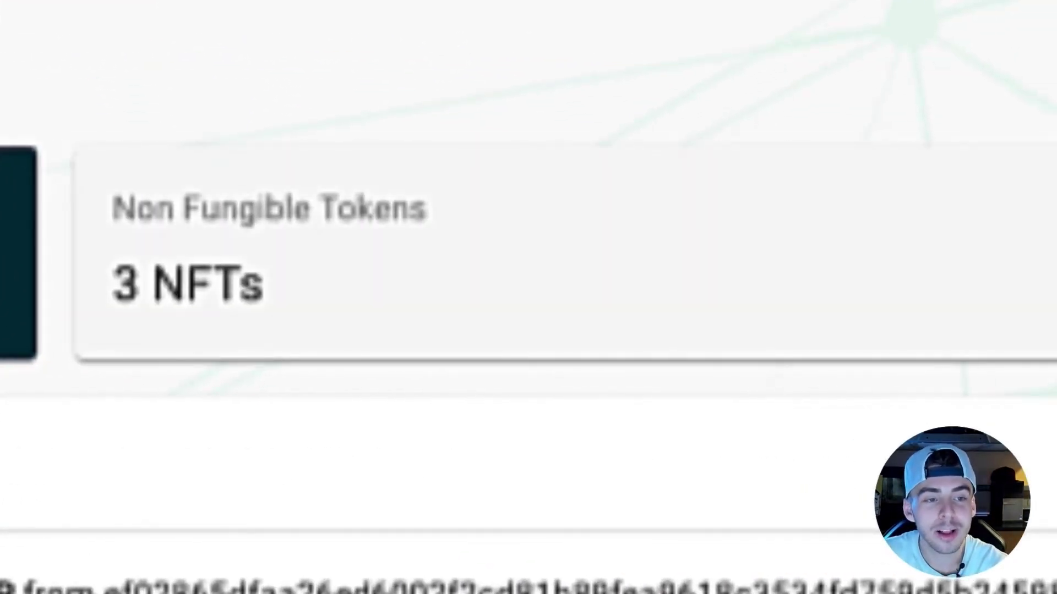
left_click(567, 253)
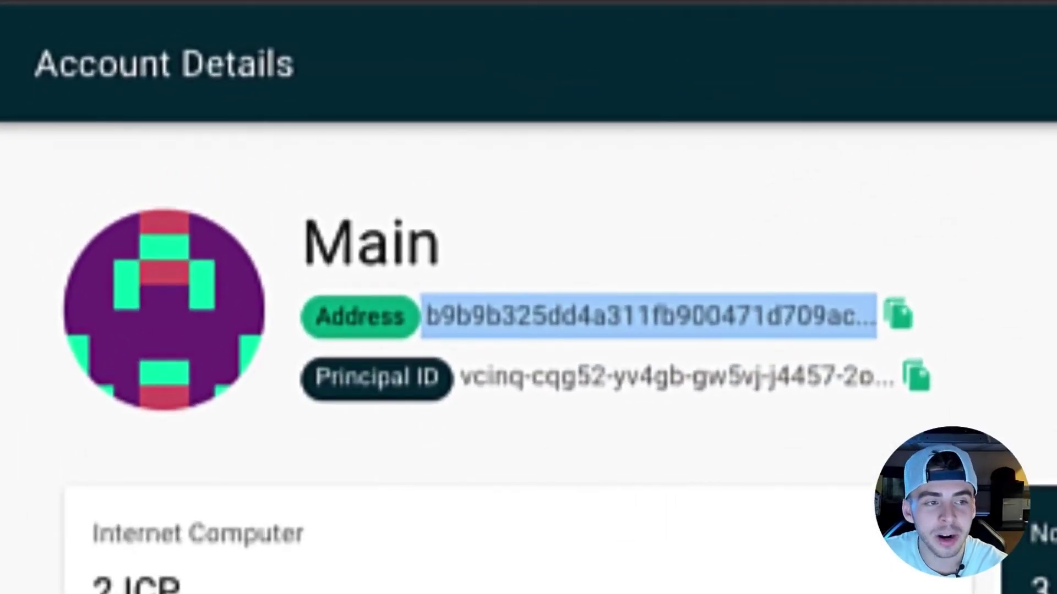
triple_click(686, 378)
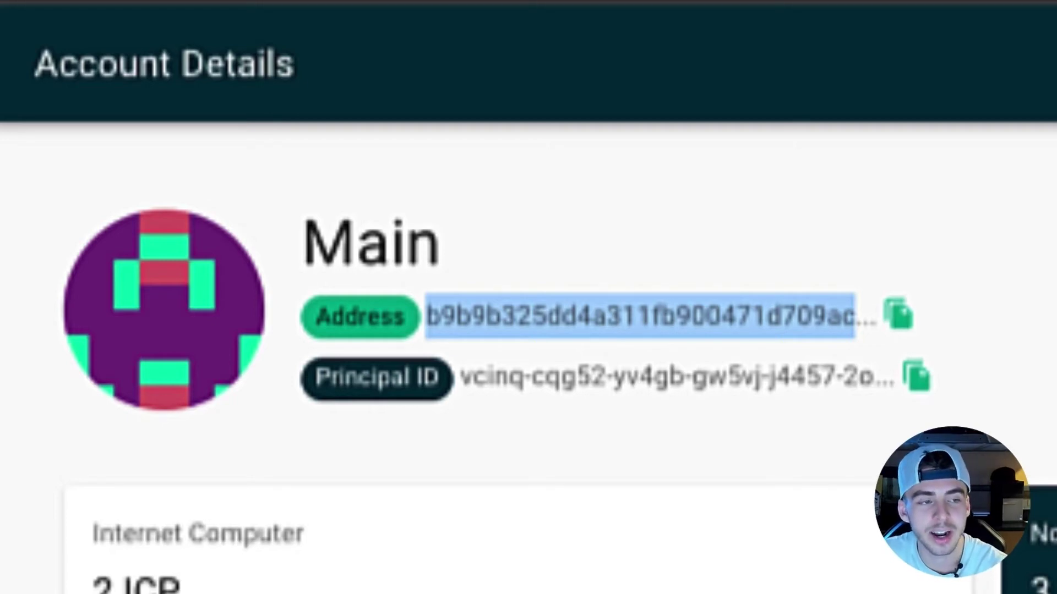
left_click_drag(855, 316, 877, 317)
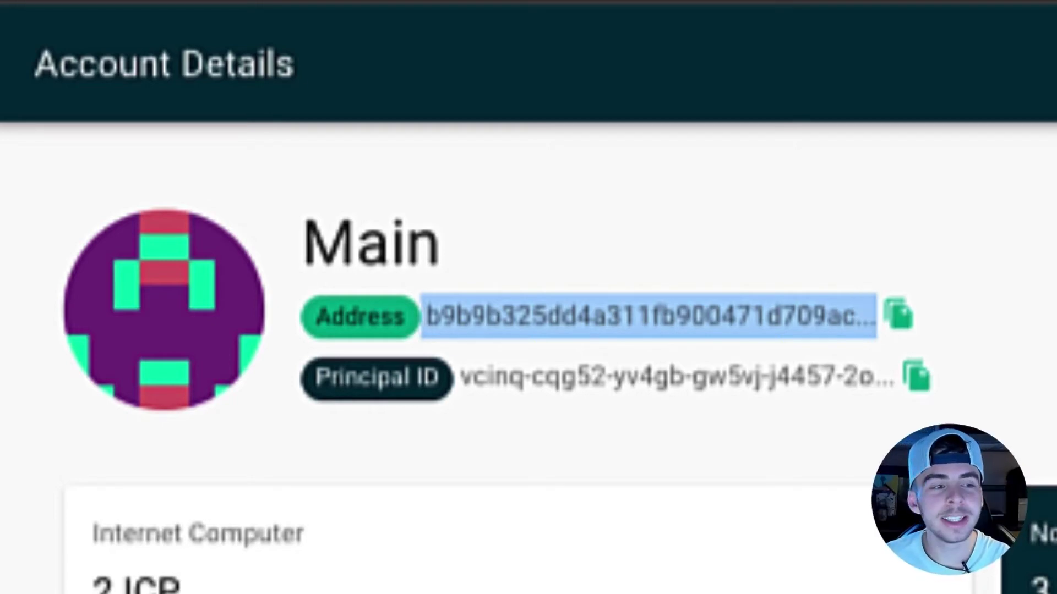
triple_click(648, 378)
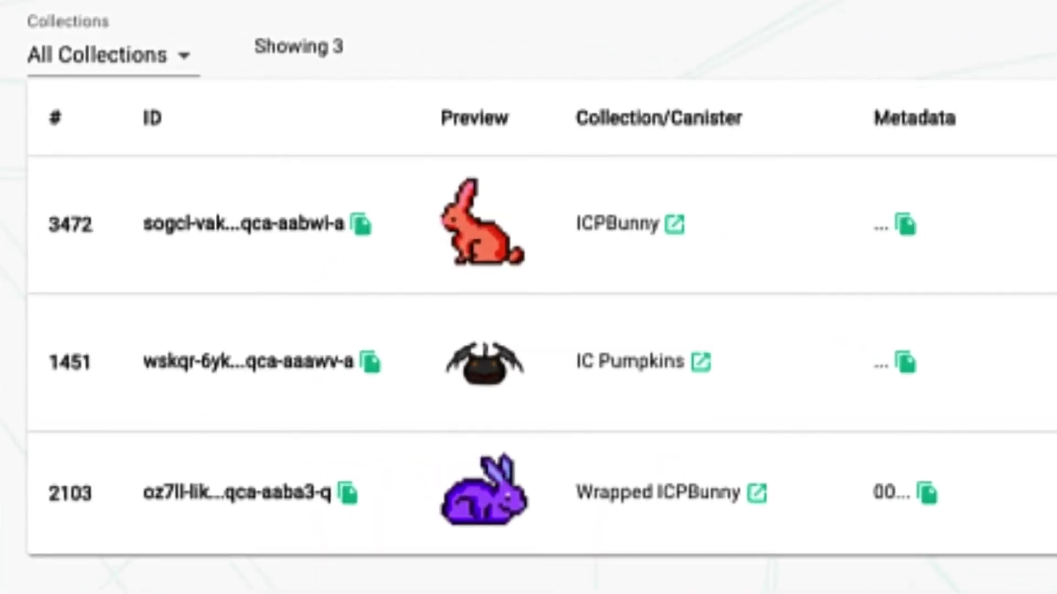
Wrap the ICPBunny NFT 3472 from its actions menu.
double_click(234, 261)
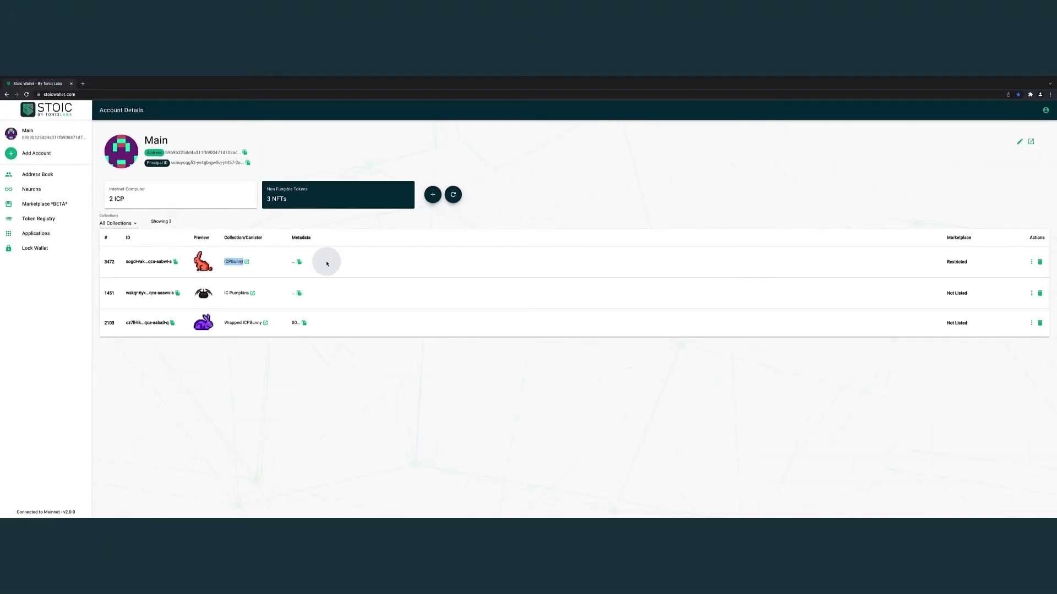
left_click(1031, 262)
left_click(1029, 273)
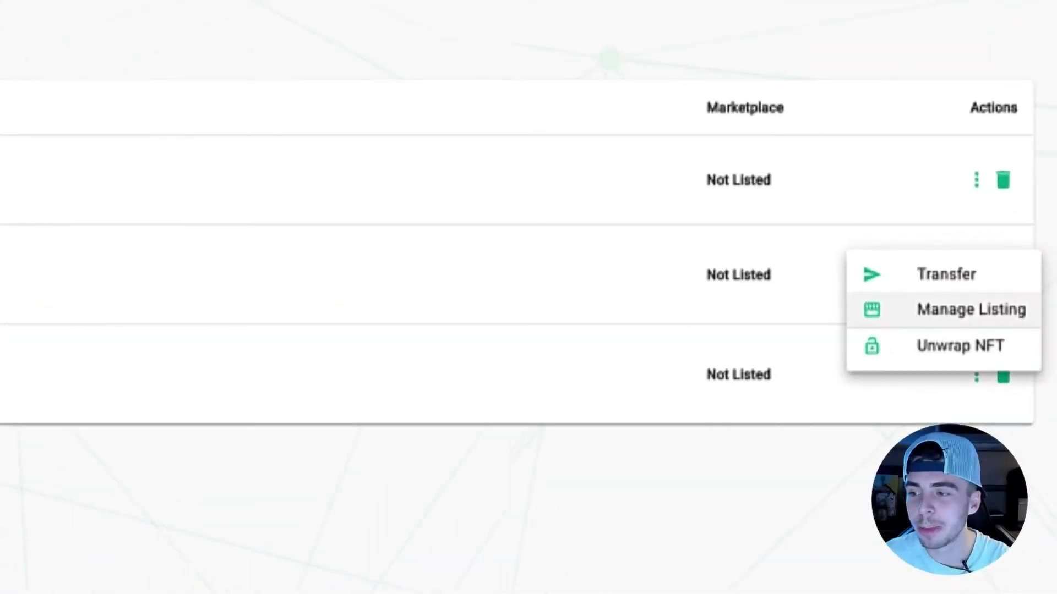
List the wrapped ICPBunny on the marketplace at a price of 15 ICP.
left_click(967, 309)
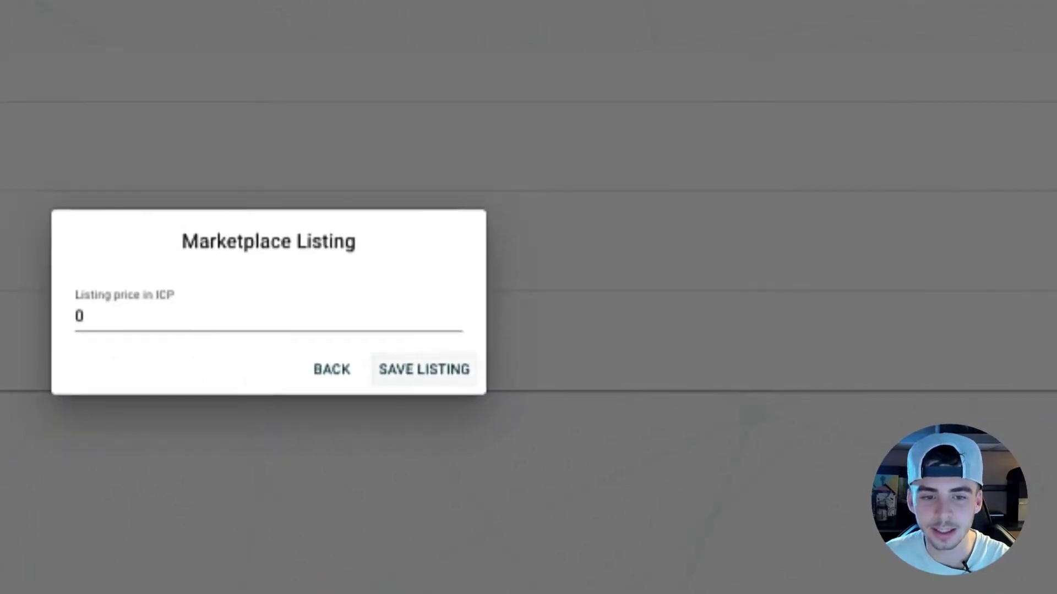
key("ctrl+a")
type("15")
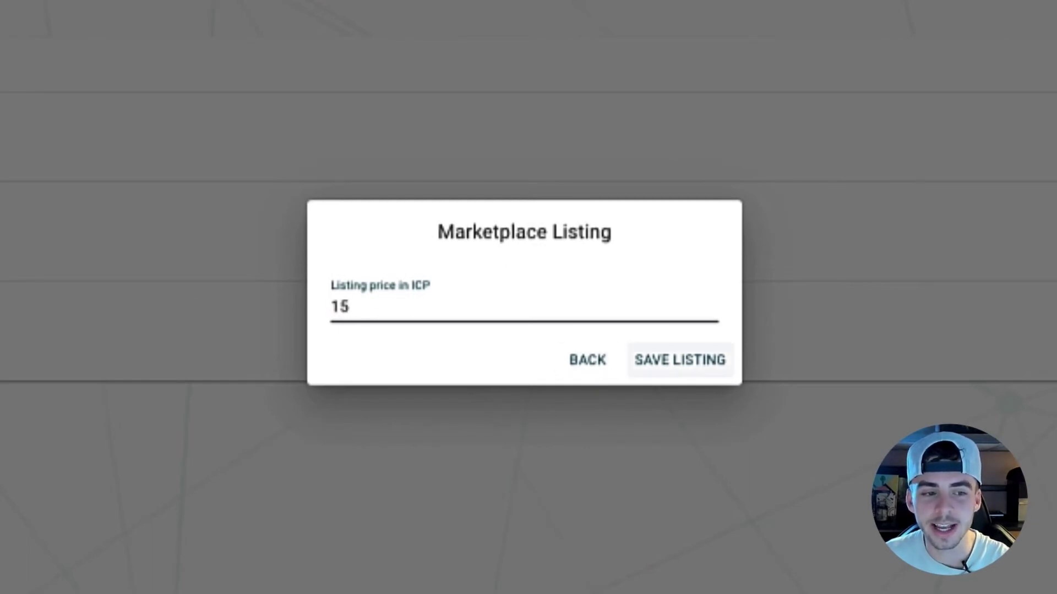
left_click(679, 360)
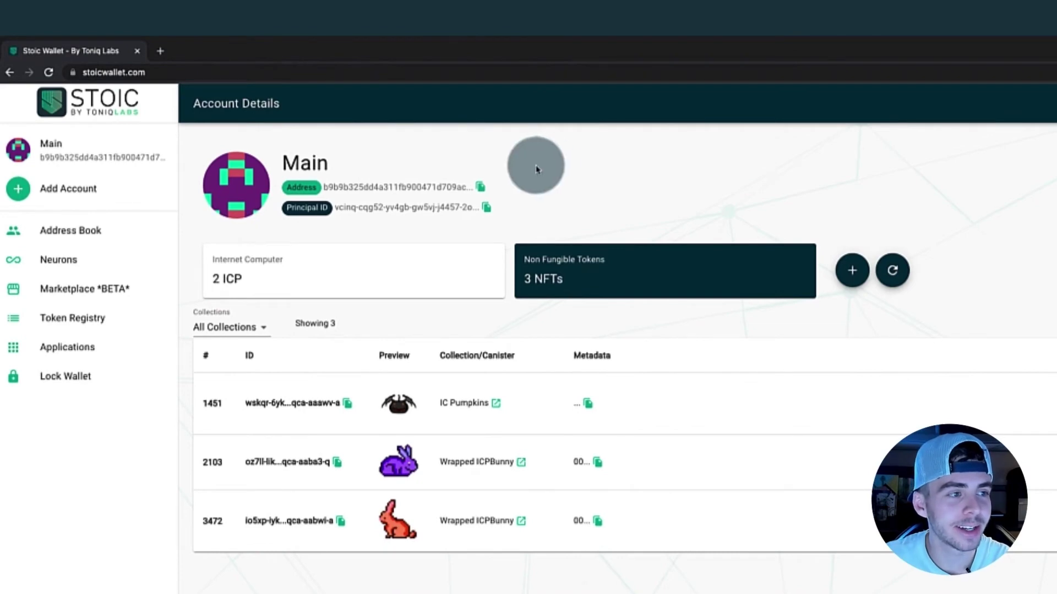
Add a second account named Bunnies, copy its address, and show Main's NFTs.
left_click(118, 196)
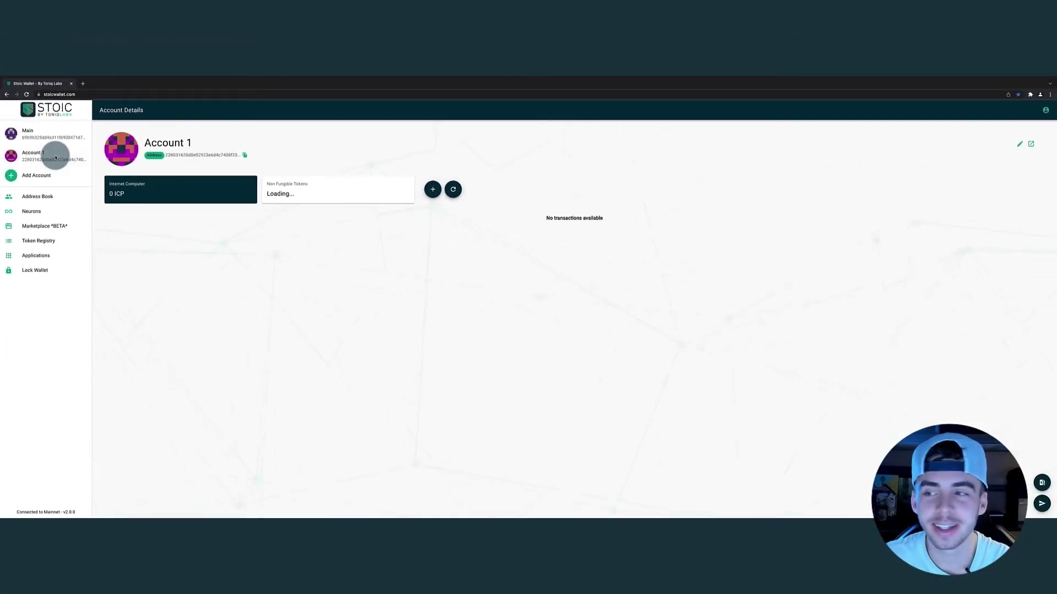
left_click(1022, 147)
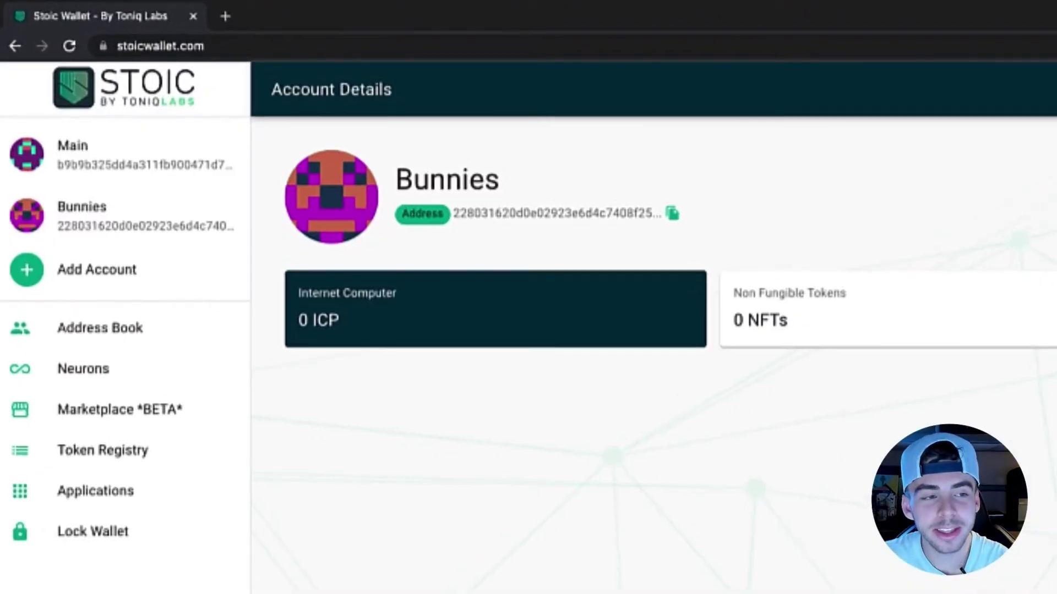
left_click(673, 219)
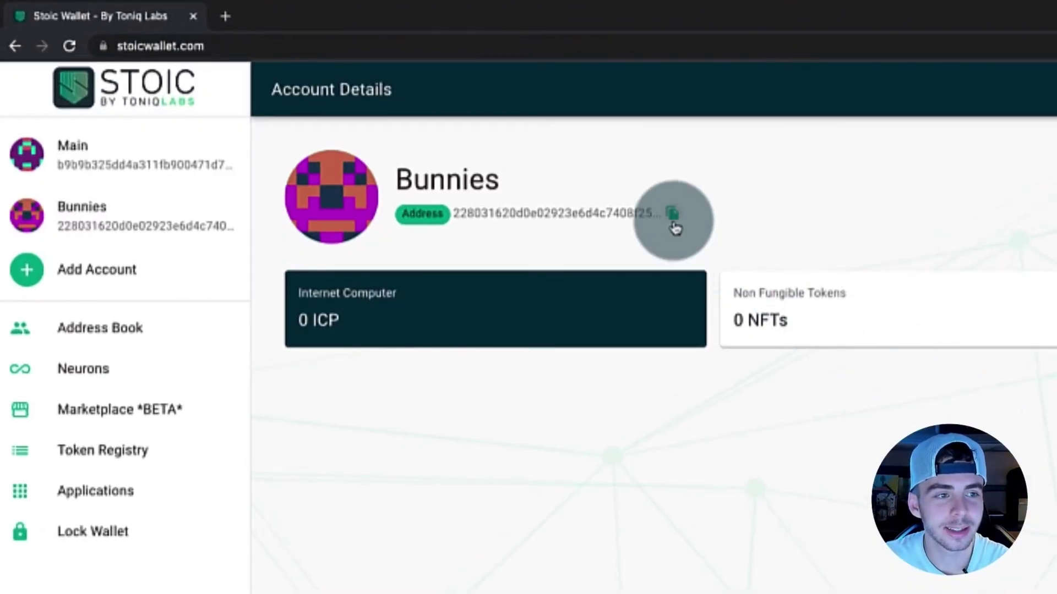
left_click(163, 169)
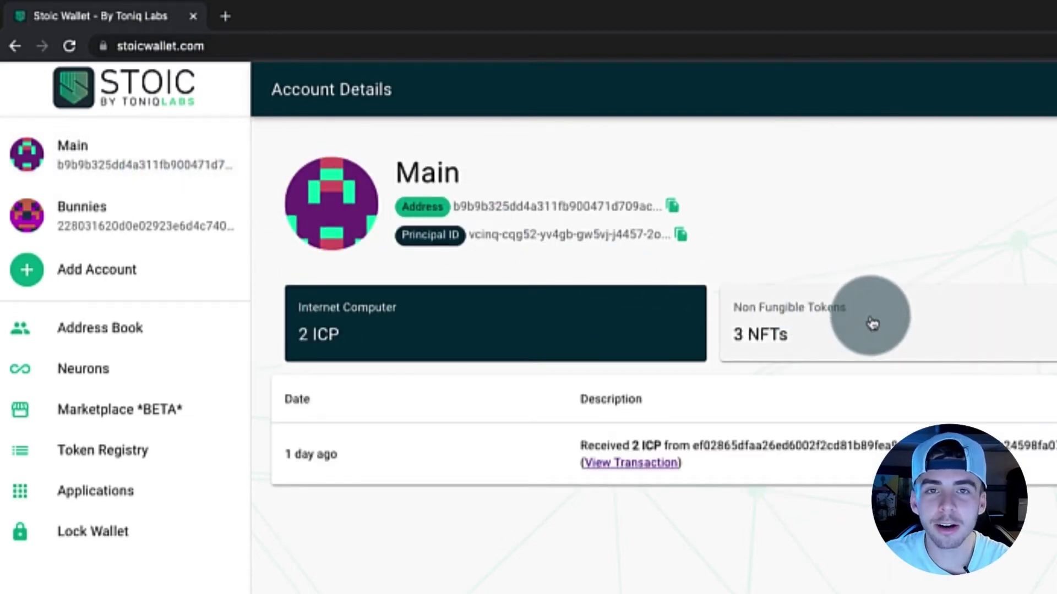
left_click(873, 325)
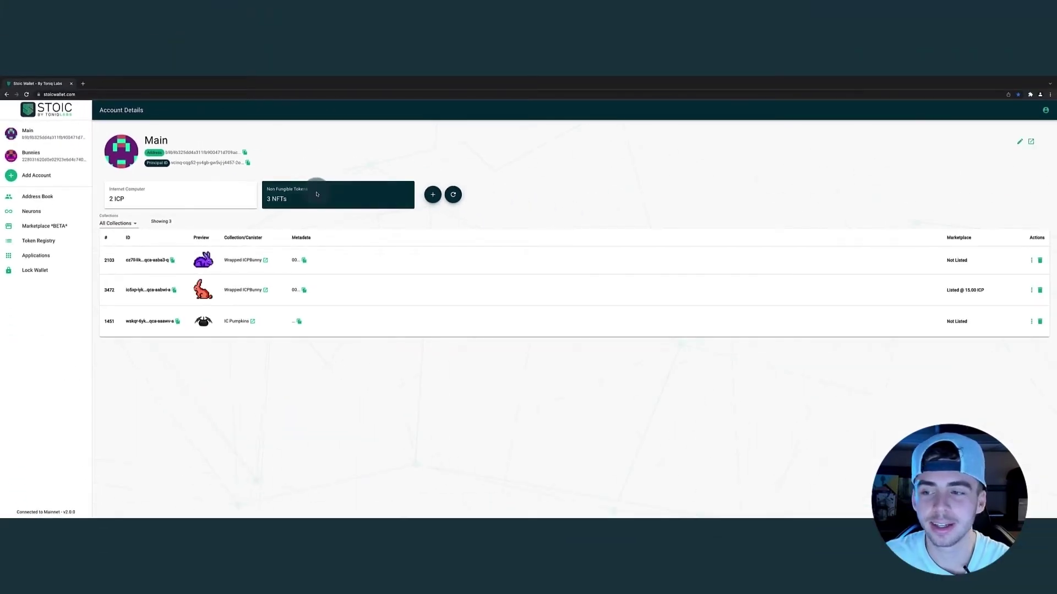
Transfer Wrapped ICPBunny 2103 to the pasted Bunnies address and check it under Bunnies.
left_click(1031, 261)
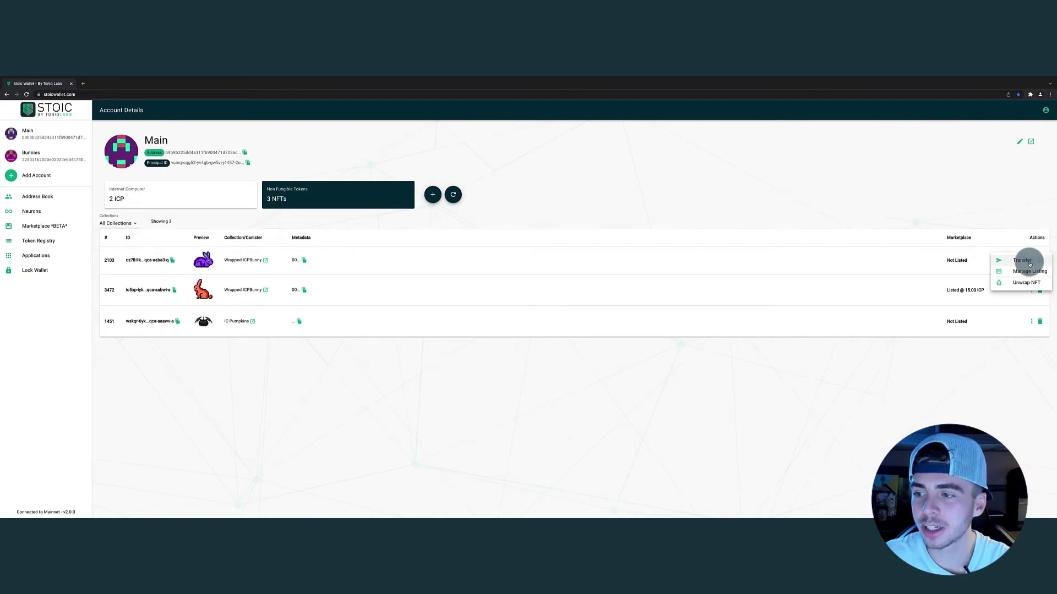
left_click(1026, 261)
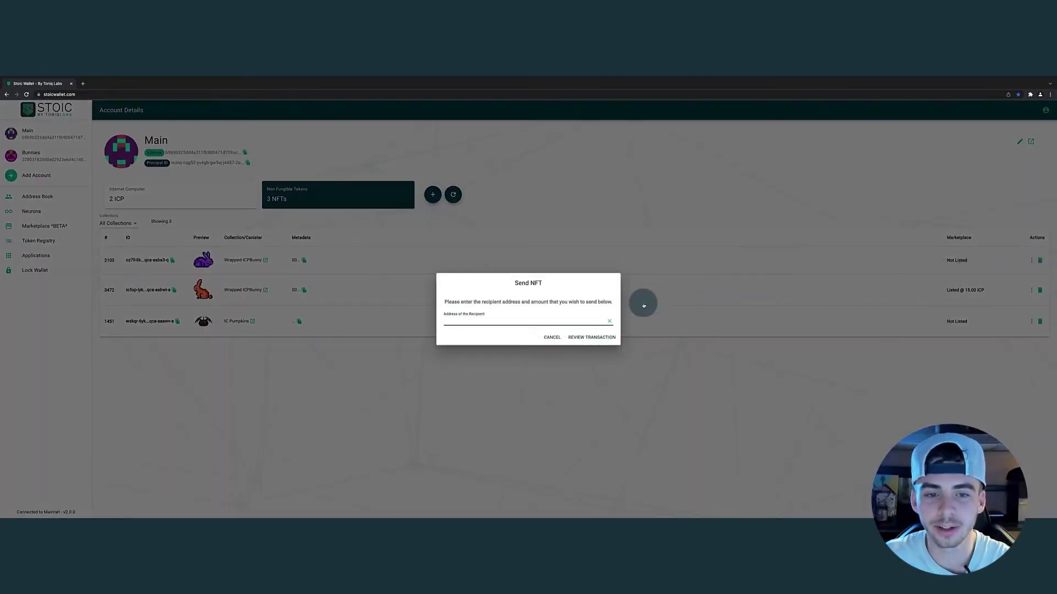
left_click(472, 322)
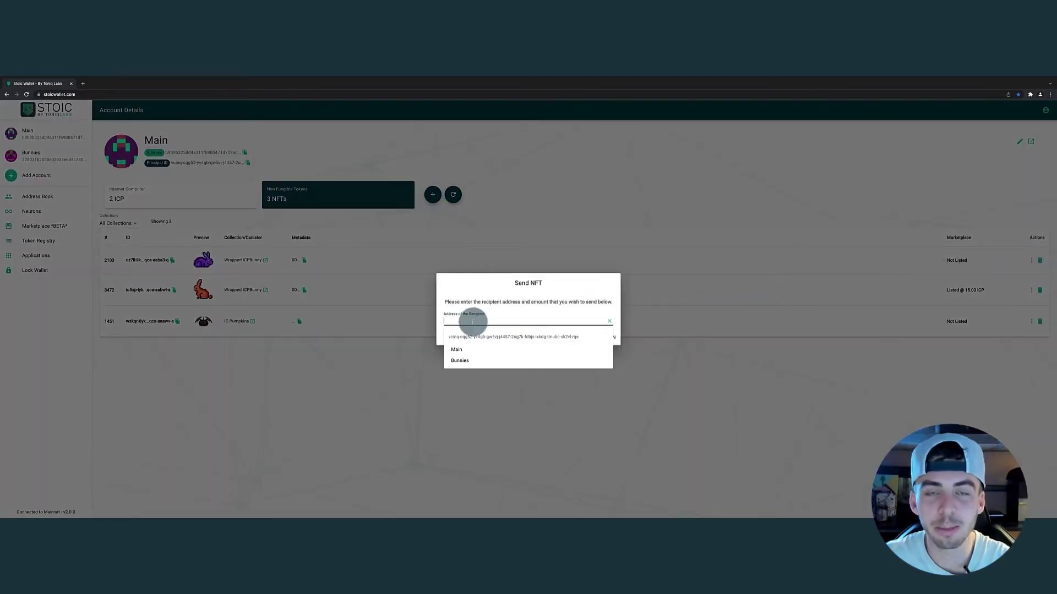
key("ctrl+v")
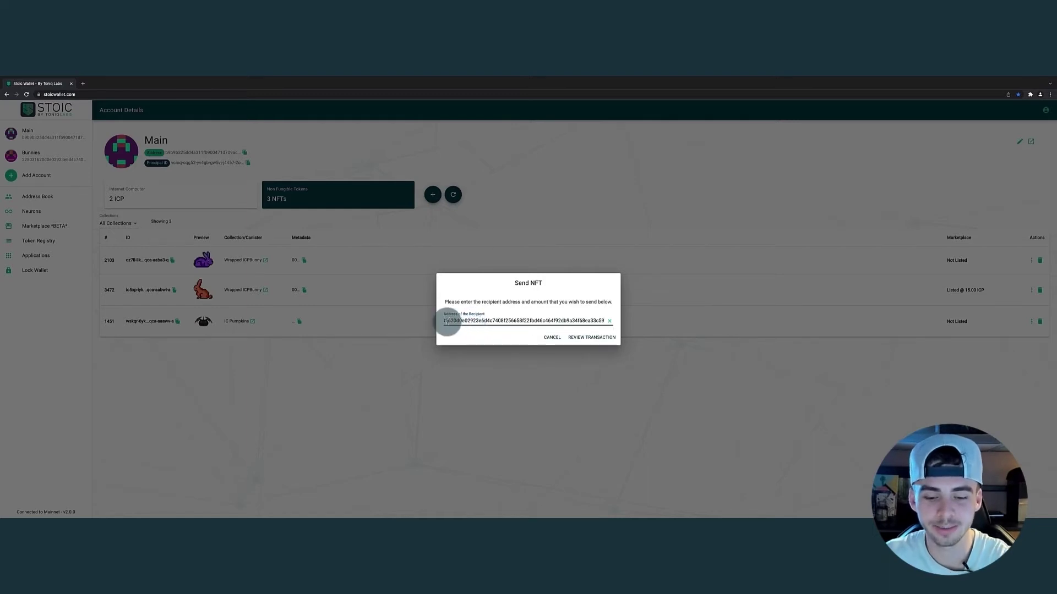
left_click(585, 338)
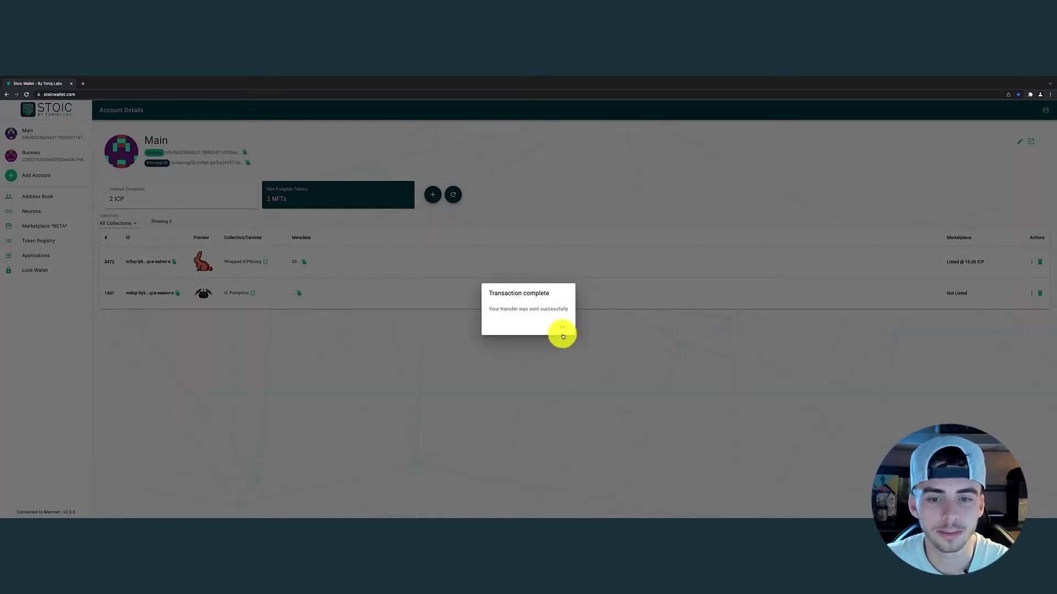
left_click(562, 336)
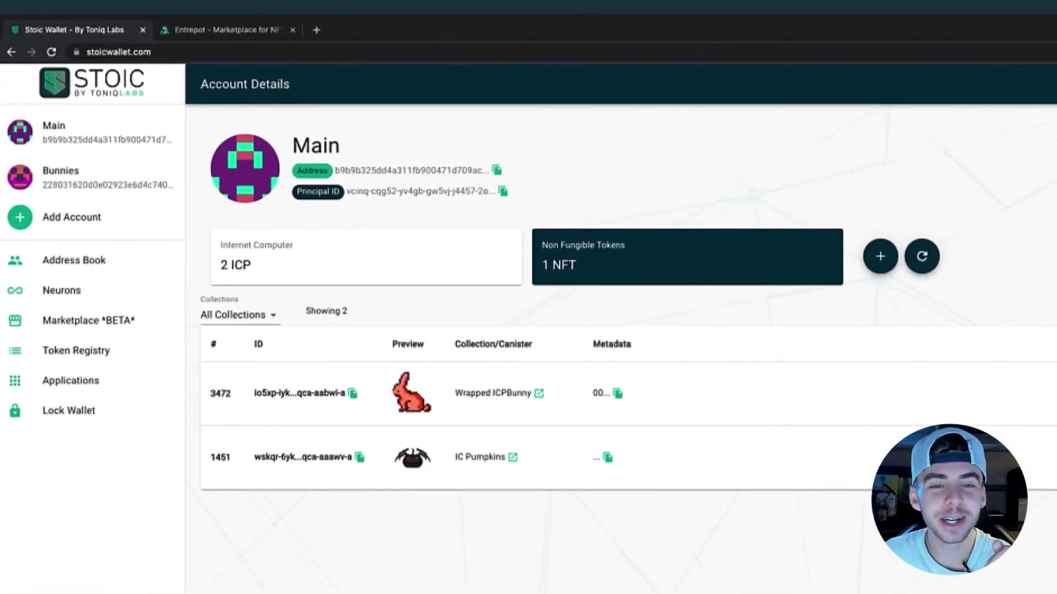
left_click(88, 177)
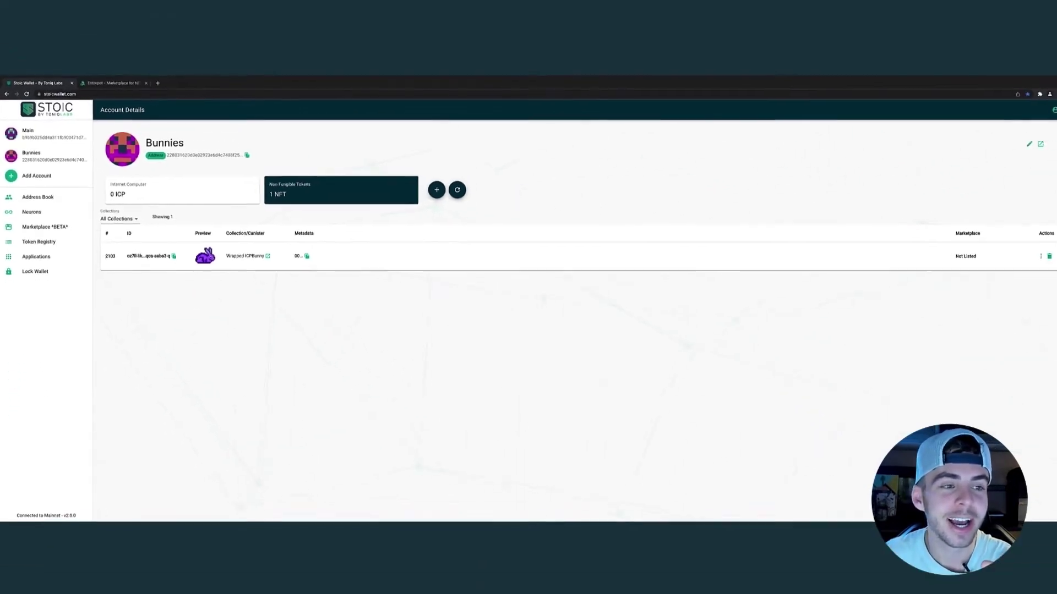
Return to the Main account with its 2 ICP, then go to the empty Address Book.
left_click(55, 134)
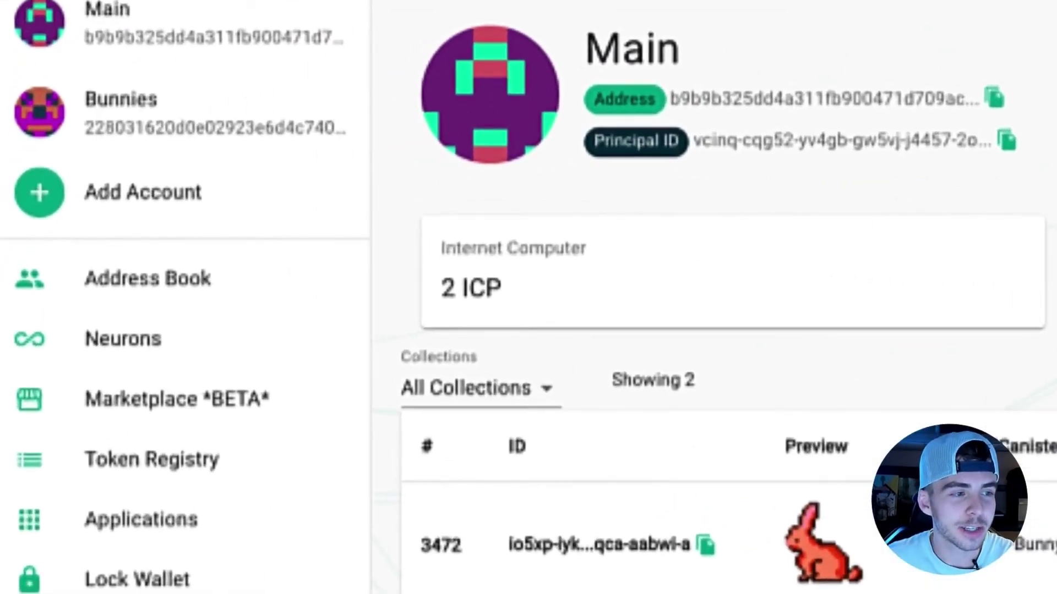
left_click(147, 278)
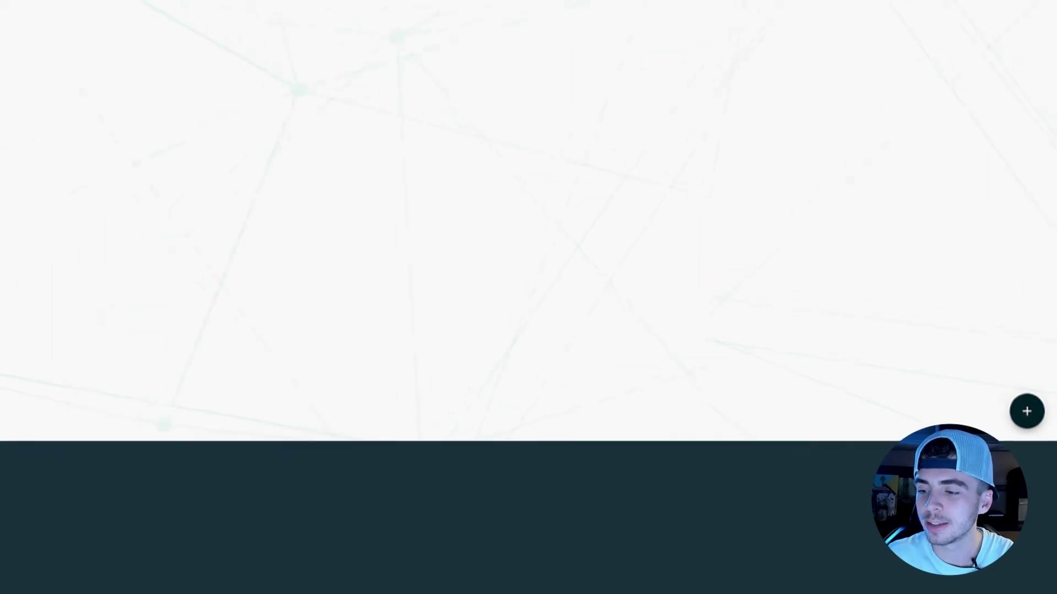
Add a new address book contact with its name and pasted ICP account address.
left_click(1024, 396)
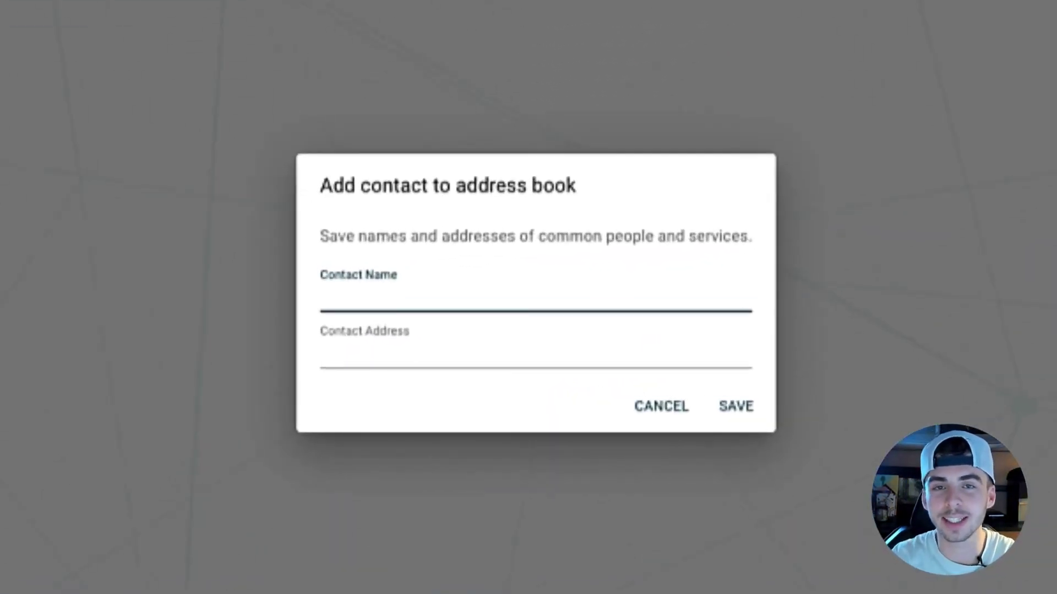
type("Siri")
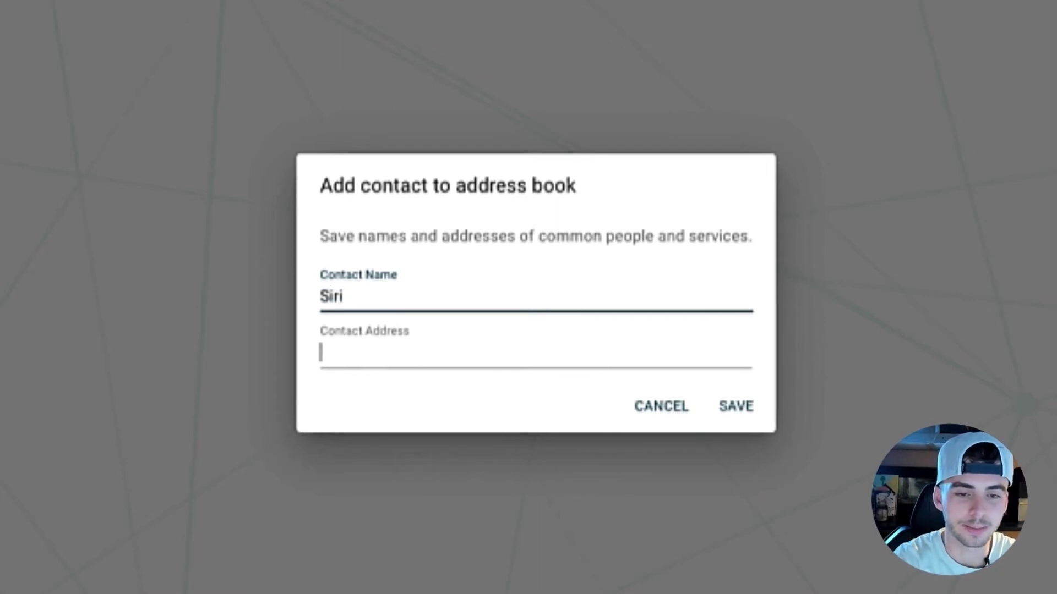
key("Tab")
key("ctrl+v")
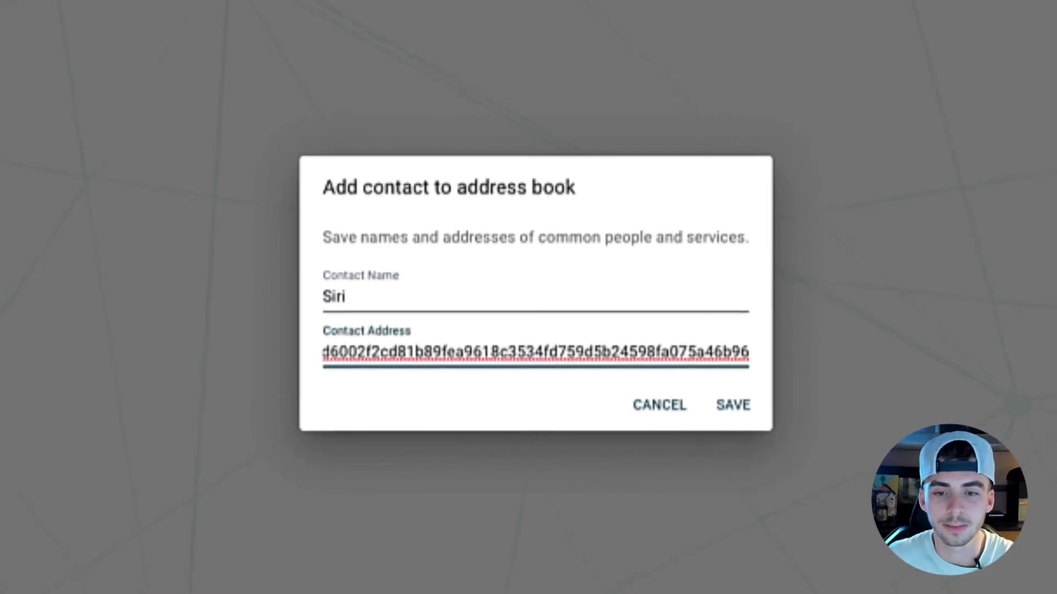
key("Return")
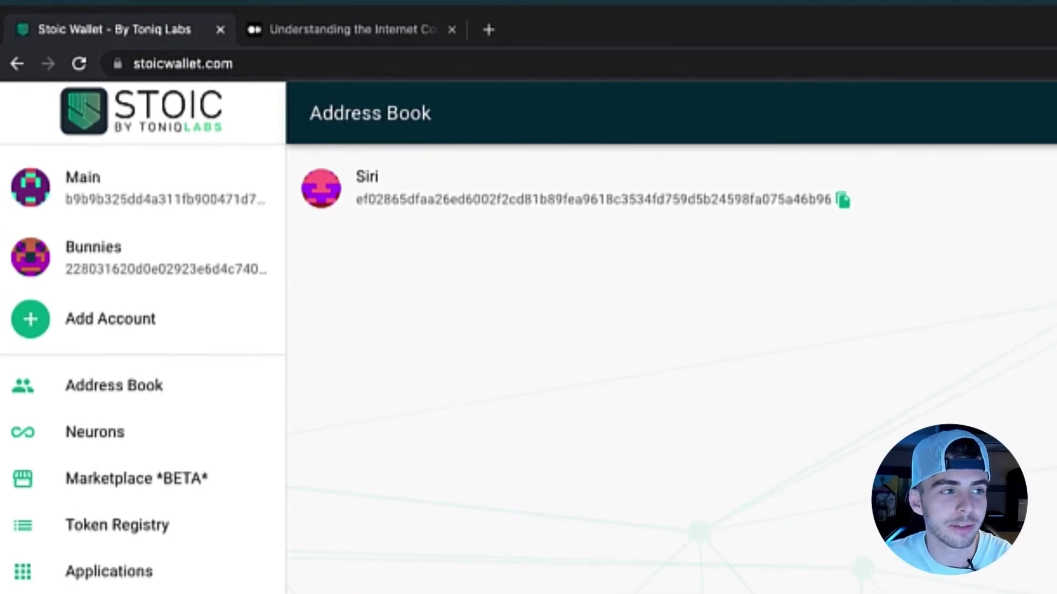
Send 0.5 ICP from the Main account to the saved contact, reviewing and confirming the transfer.
left_click(82, 187)
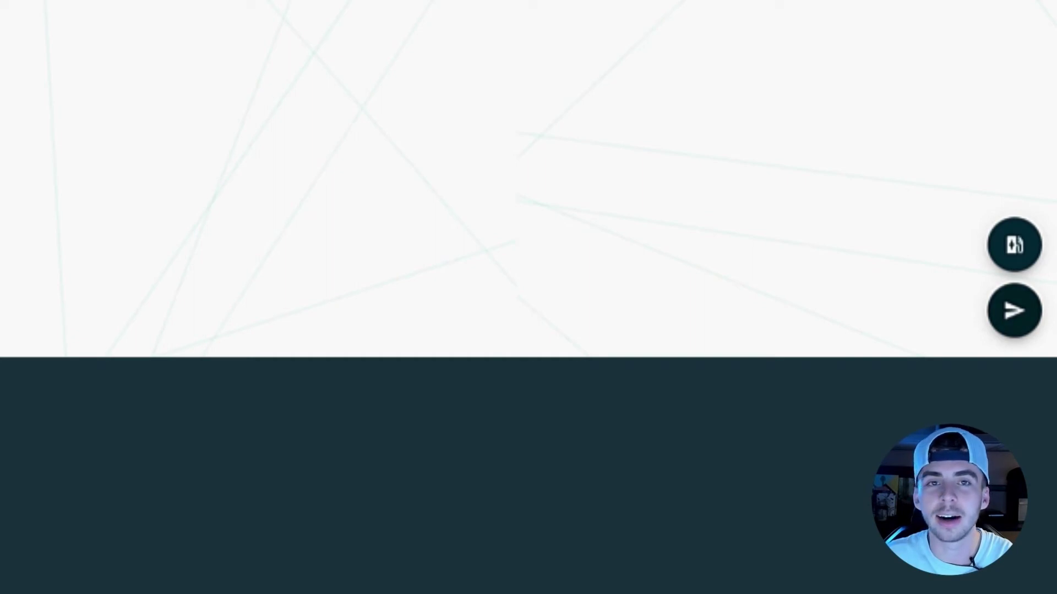
left_click(1015, 311)
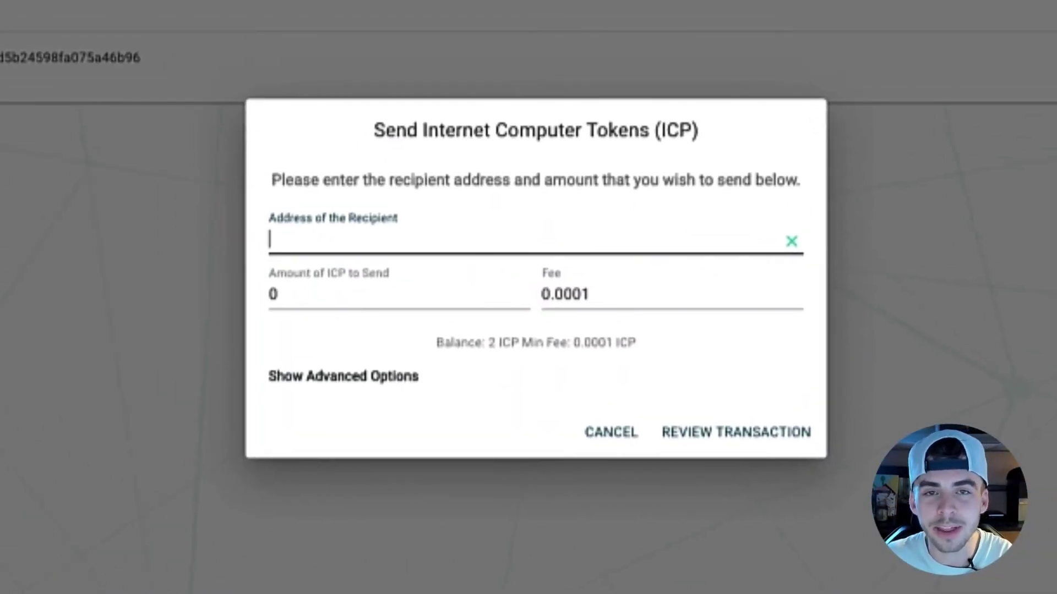
key("Down")
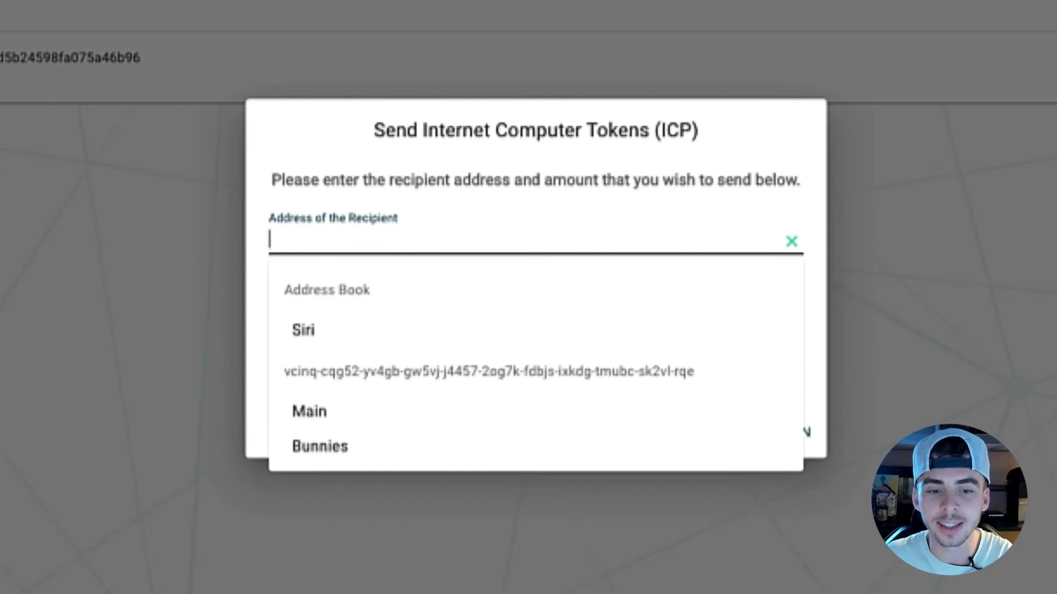
key("Down")
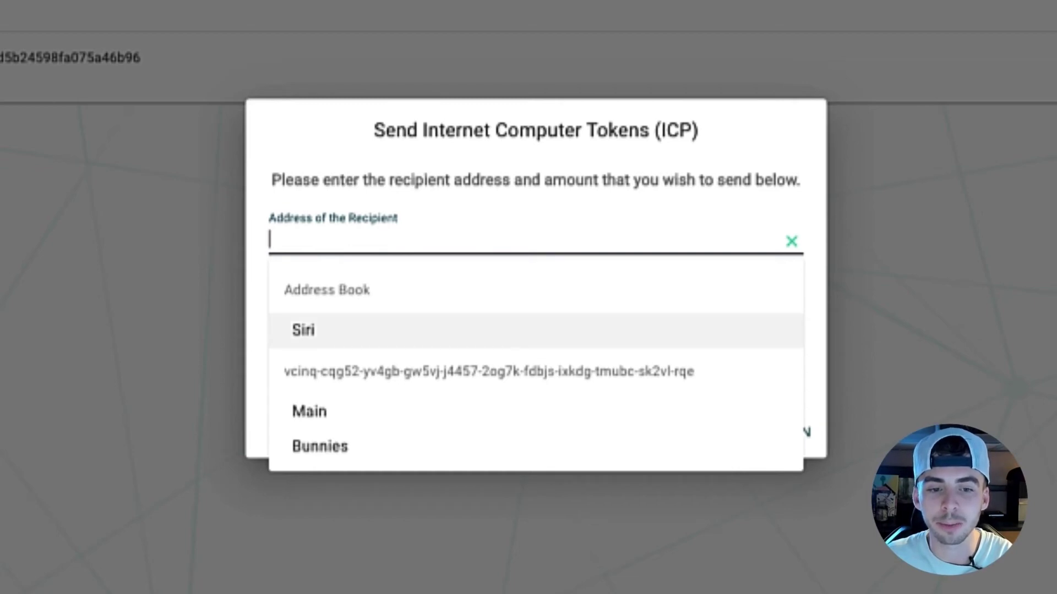
type("ef02865dfaa26ed6002f2cd81b89fea9618c3534fd759d5b24598fa075a46b96")
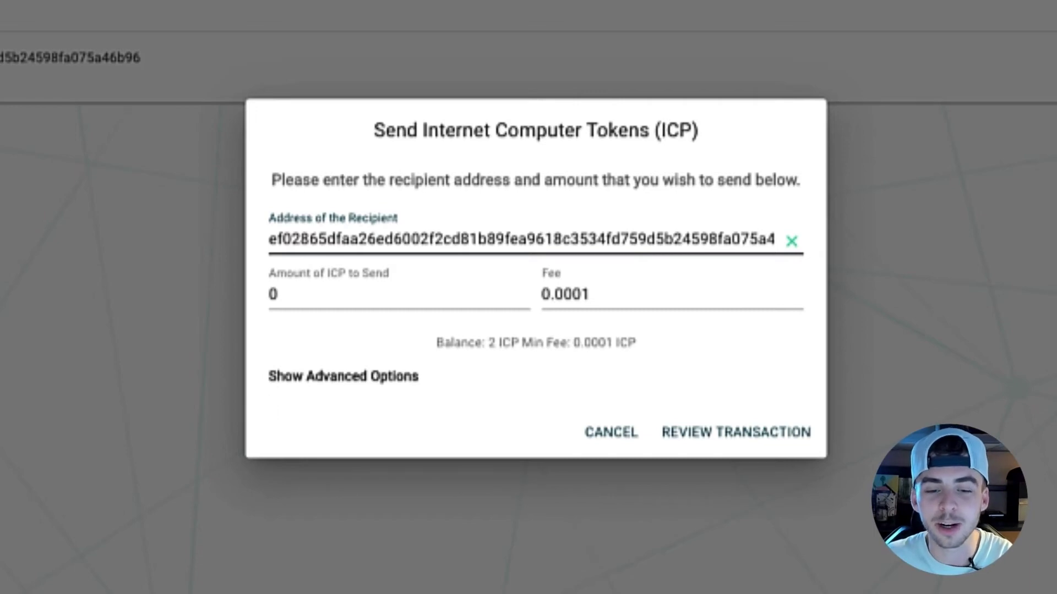
left_click(275, 295)
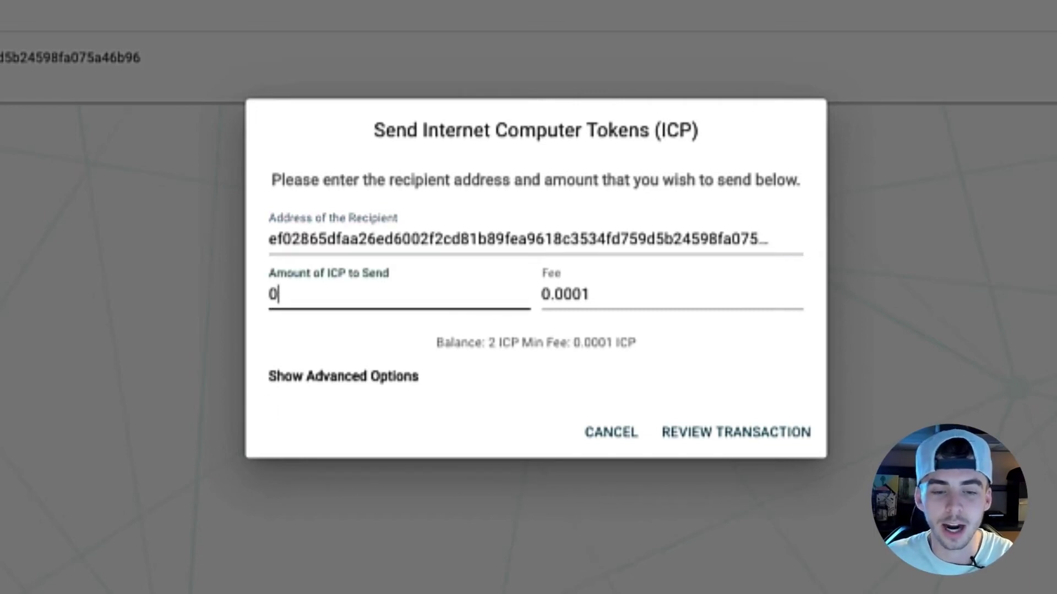
key("BackSpace")
type(".5")
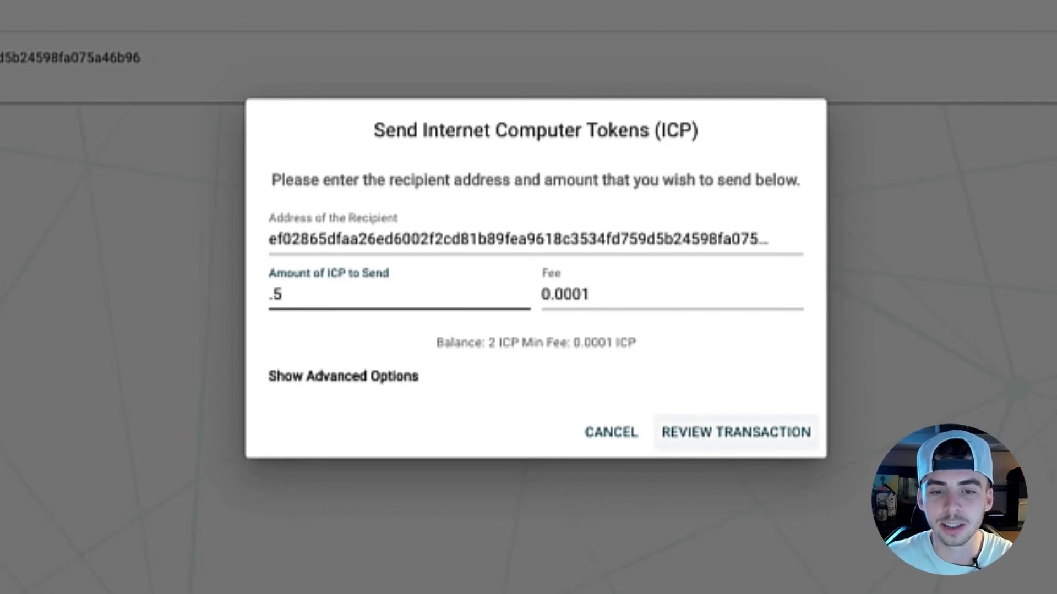
left_click(736, 432)
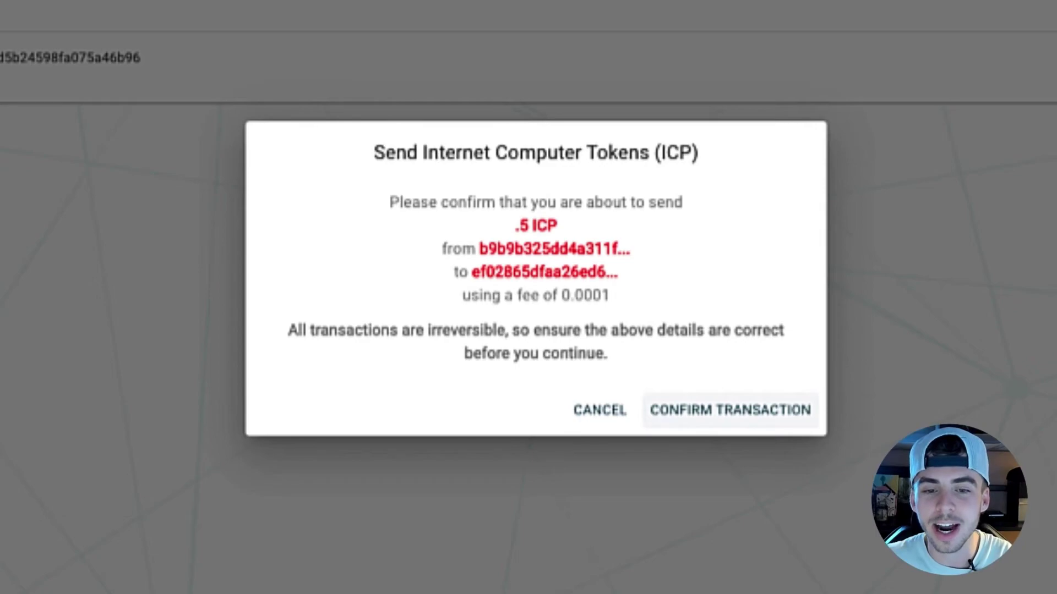
left_click(730, 410)
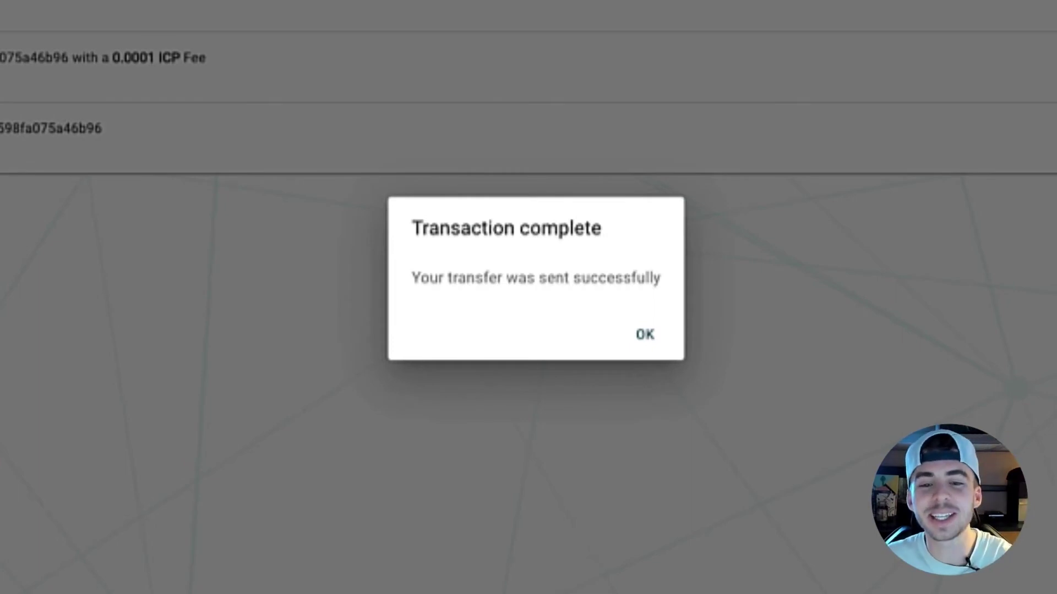
Dismiss the transaction-complete message and select both transactions in the history.
left_click(645, 334)
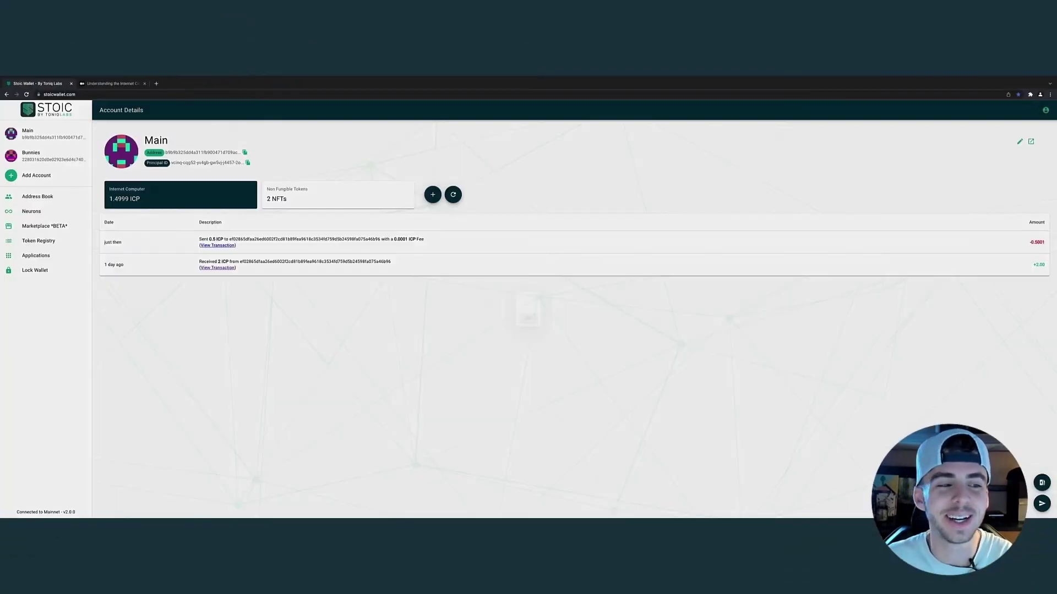
left_click_drag(236, 268, 352, 261)
left_click_drag(737, 449, 35, 337)
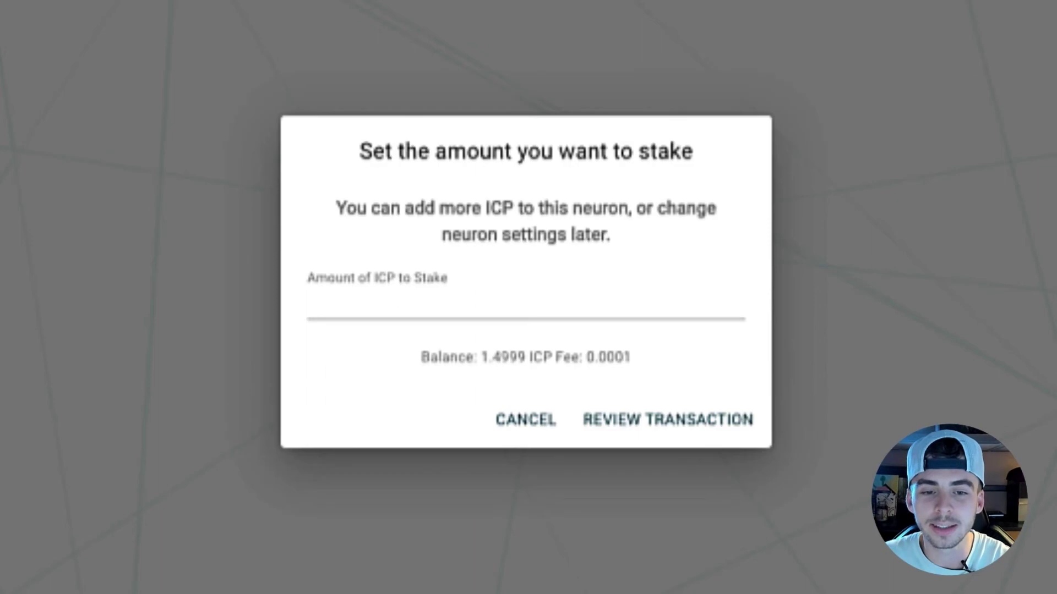
Stake 1 ICP into a new neuron, reviewing and confirming the stake.
left_click(386, 303)
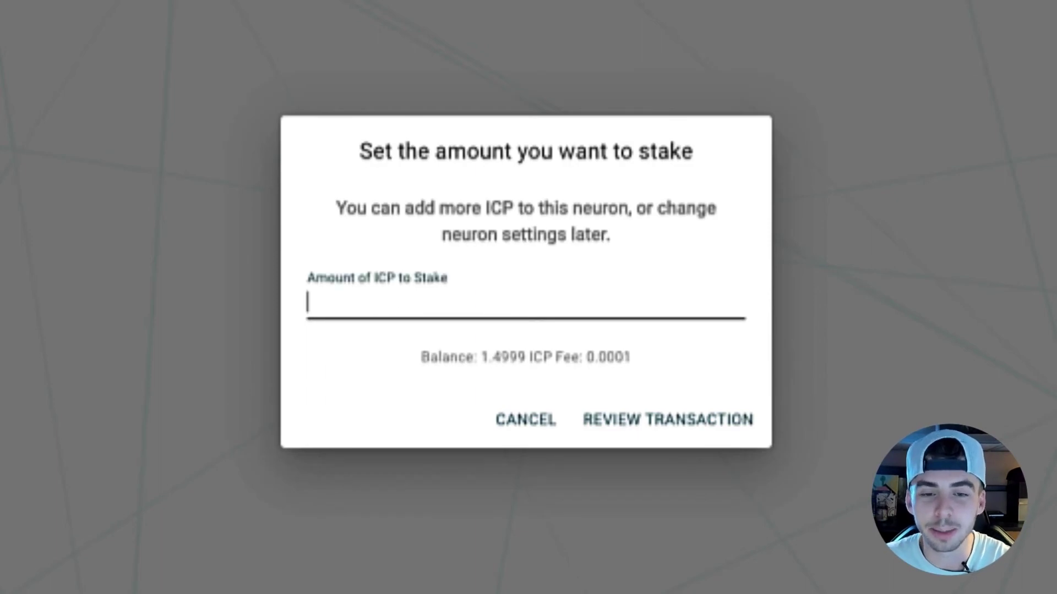
type("1")
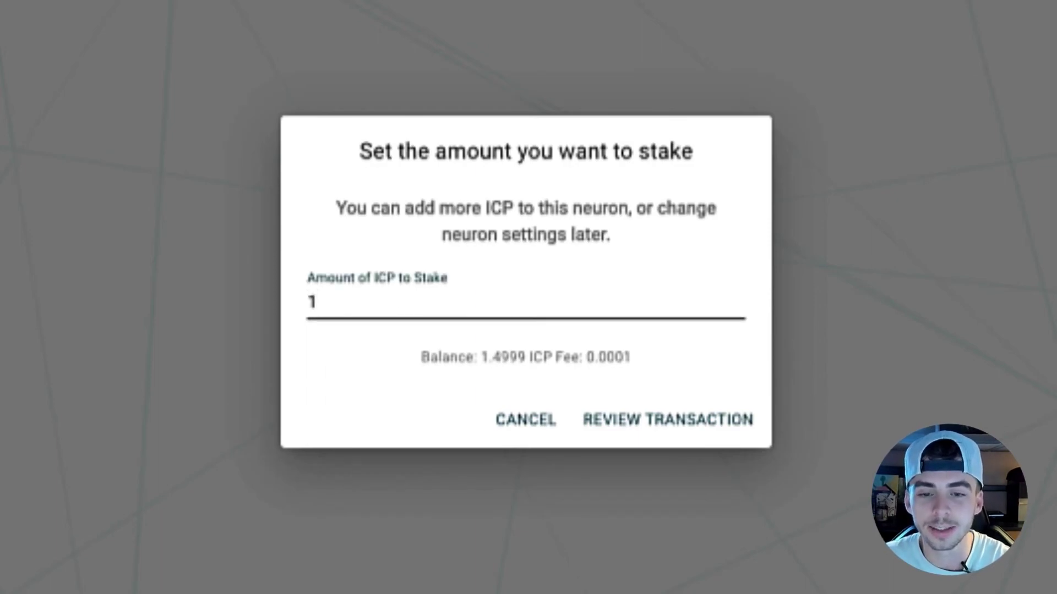
key("Return")
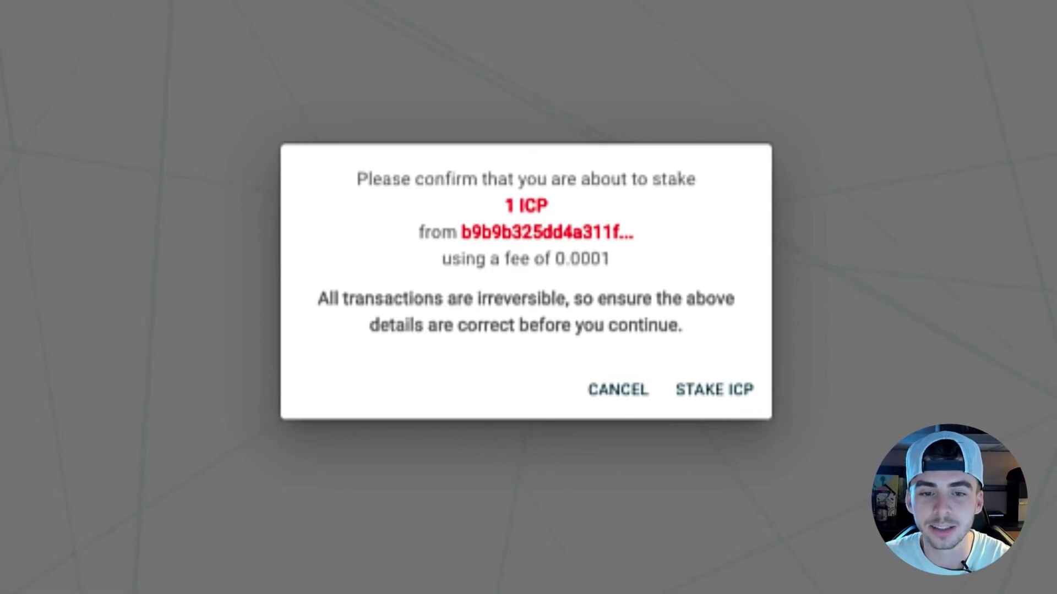
left_click(714, 389)
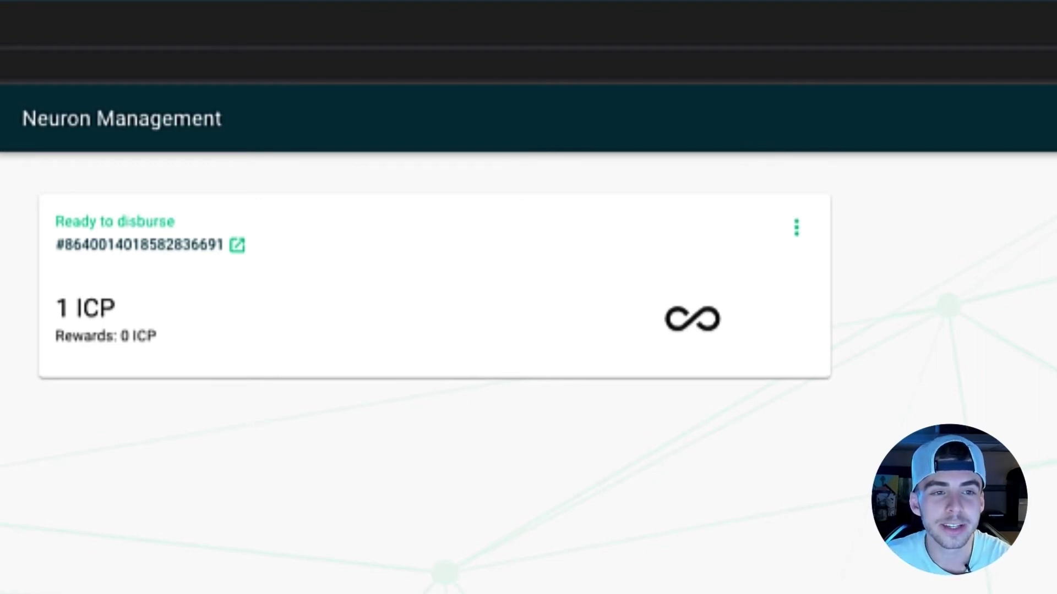
Increase the neuron's dissolve delay to 8 years and confirm the change.
left_click(796, 227)
left_click(814, 227)
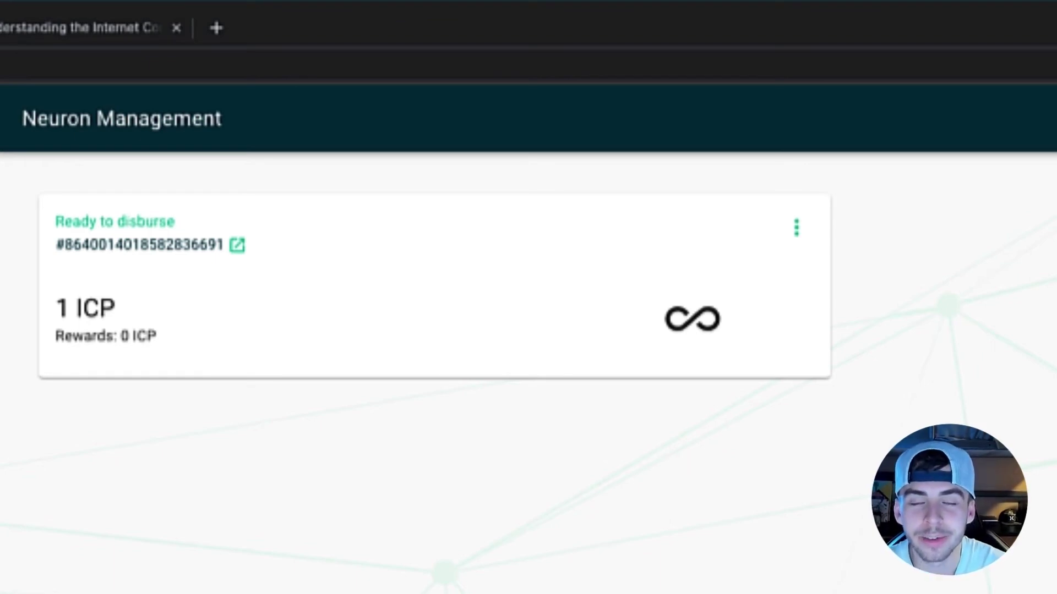
left_click(796, 236)
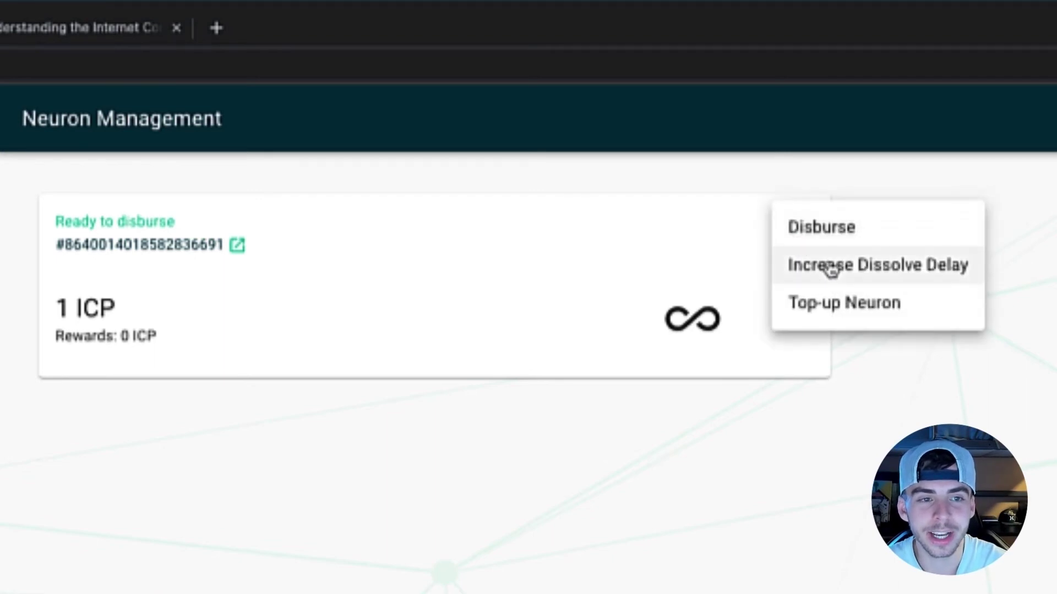
left_click(831, 269)
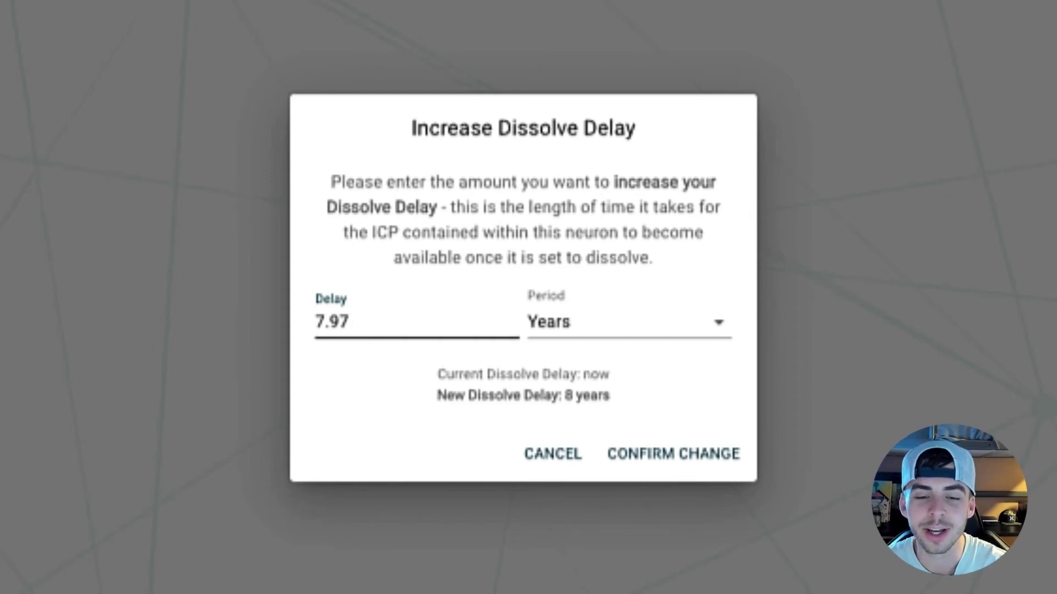
left_click(721, 322)
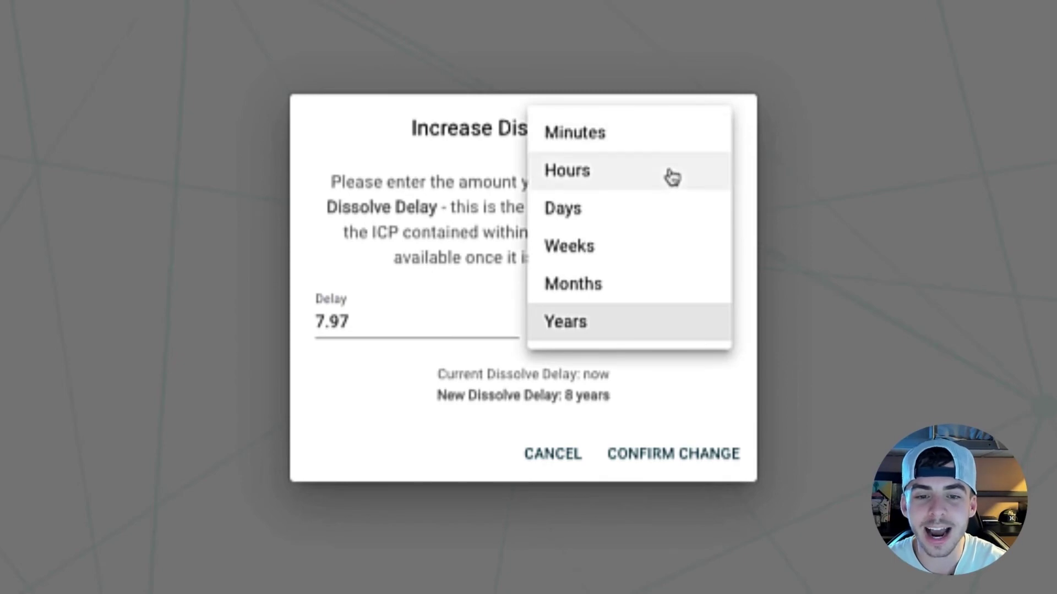
left_click(638, 329)
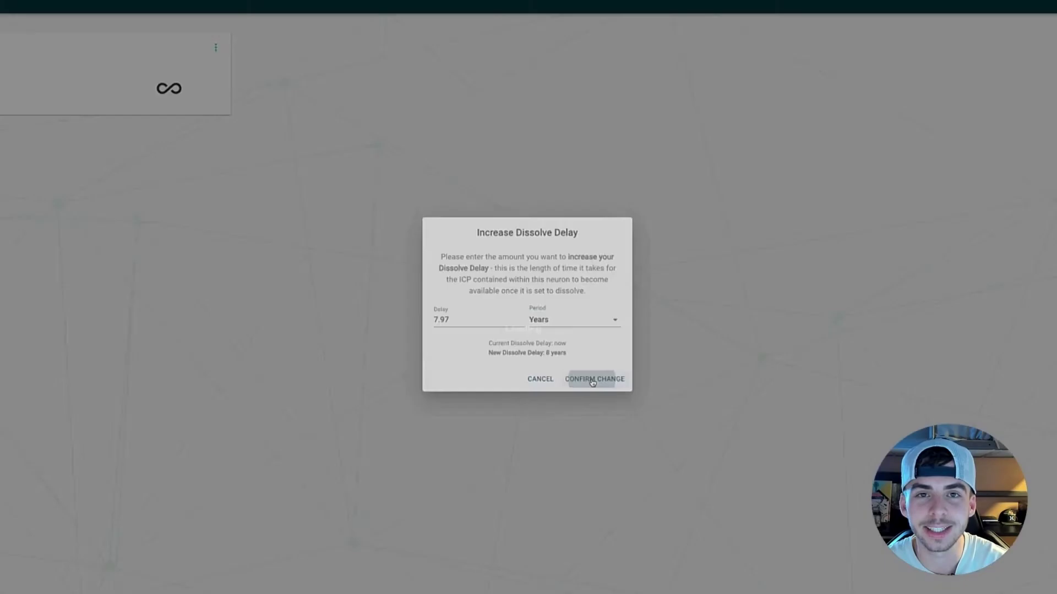
left_click(663, 450)
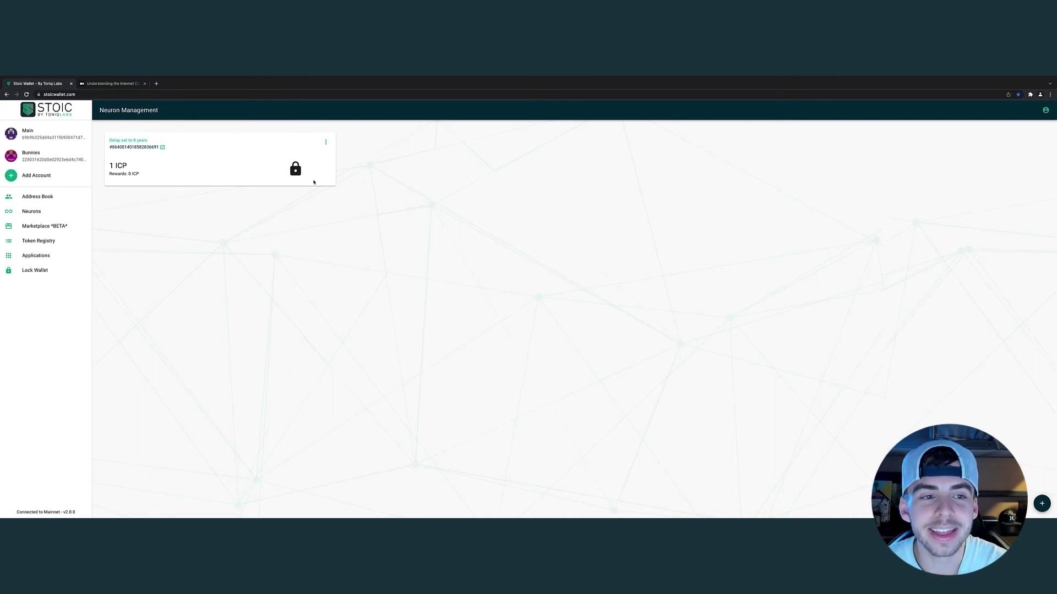
Top up the neuron with 0.4 ICP from the Main account, bringing it to 1.4 ICP.
left_click(326, 142)
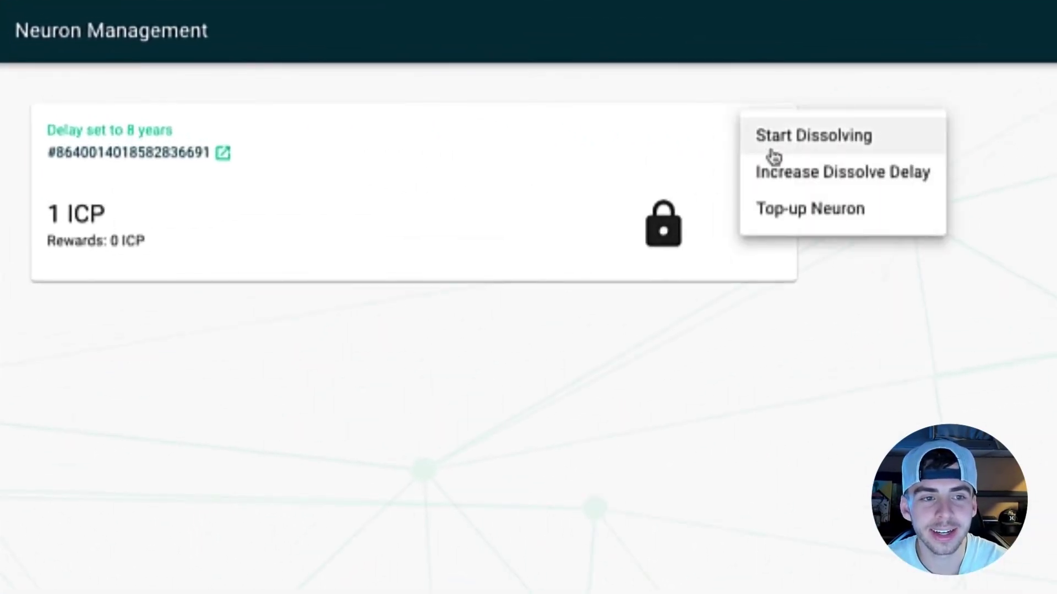
left_click(786, 216)
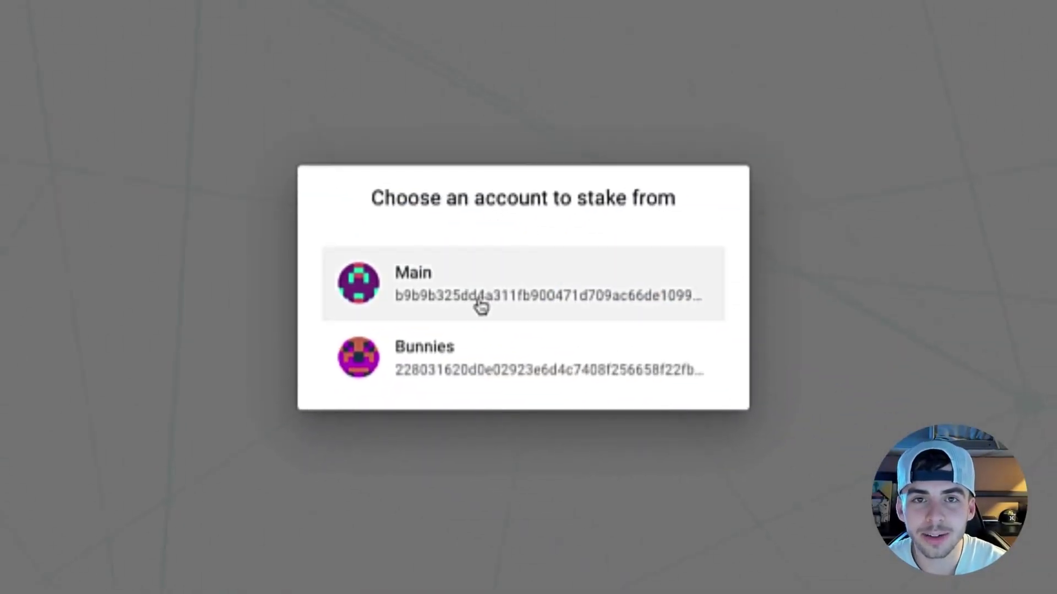
left_click(476, 304)
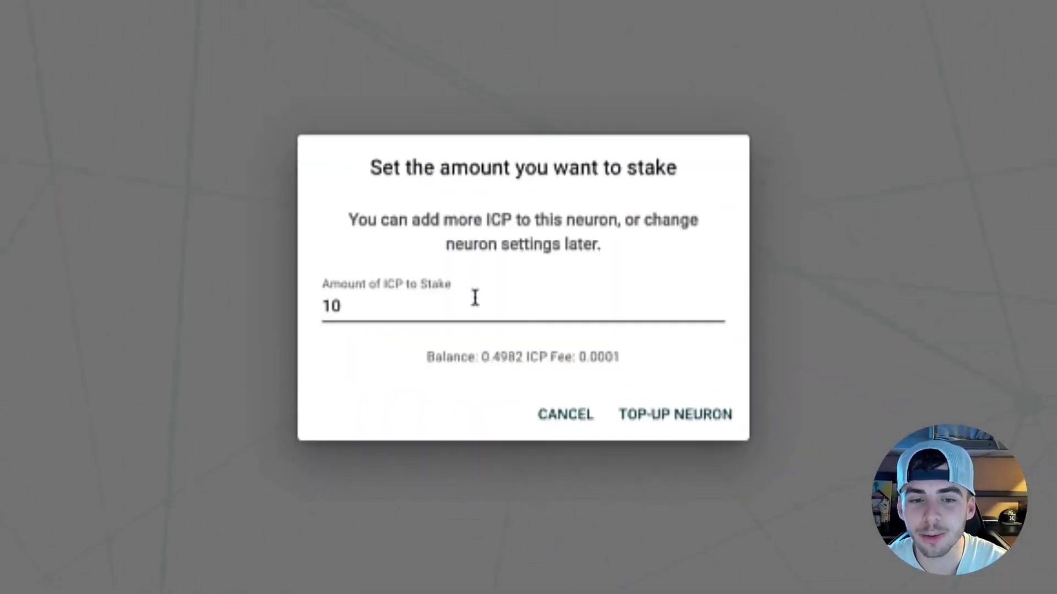
left_click(371, 306)
left_click_drag(370, 306, 306, 302)
key("BackSpace")
type(".4")
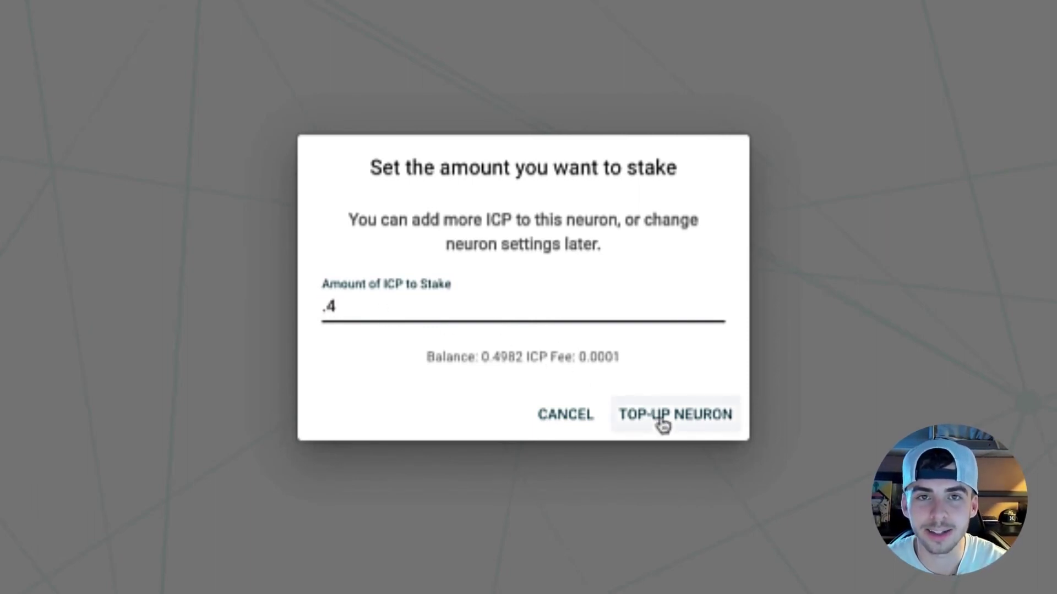
left_click(663, 425)
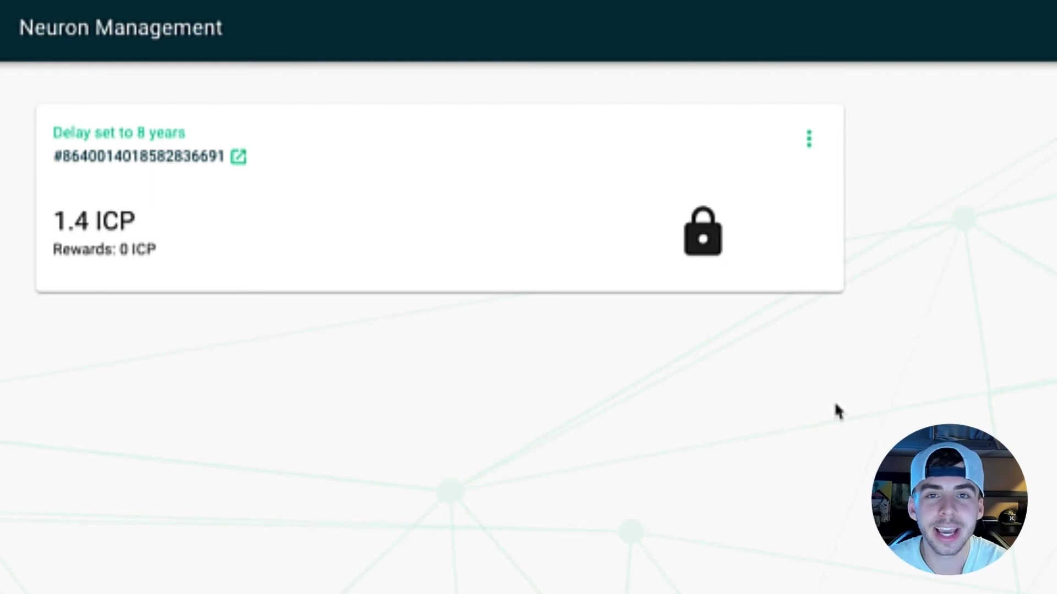
left_click(811, 139)
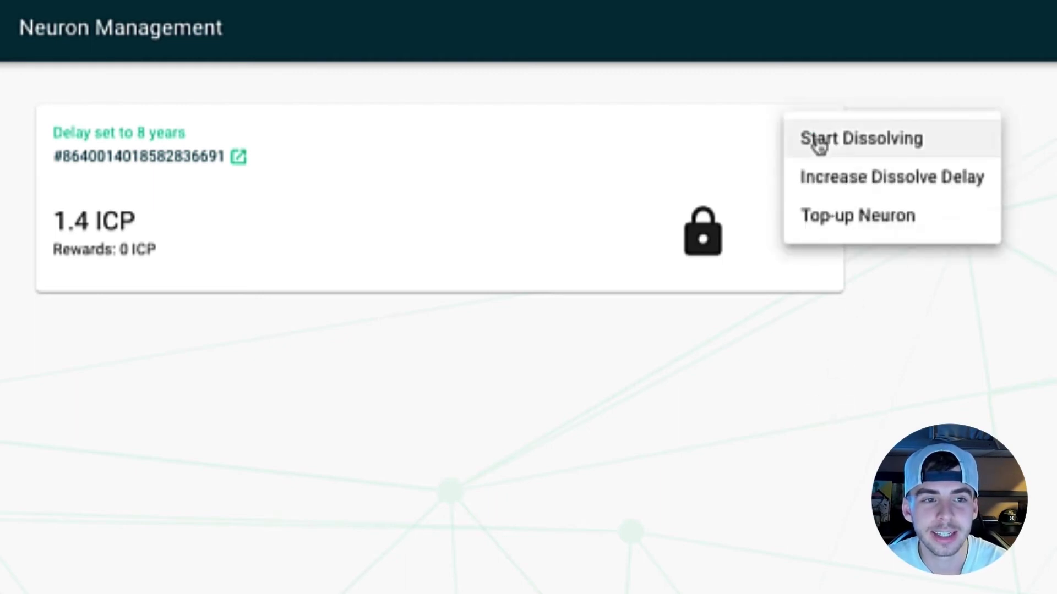
left_click(840, 149)
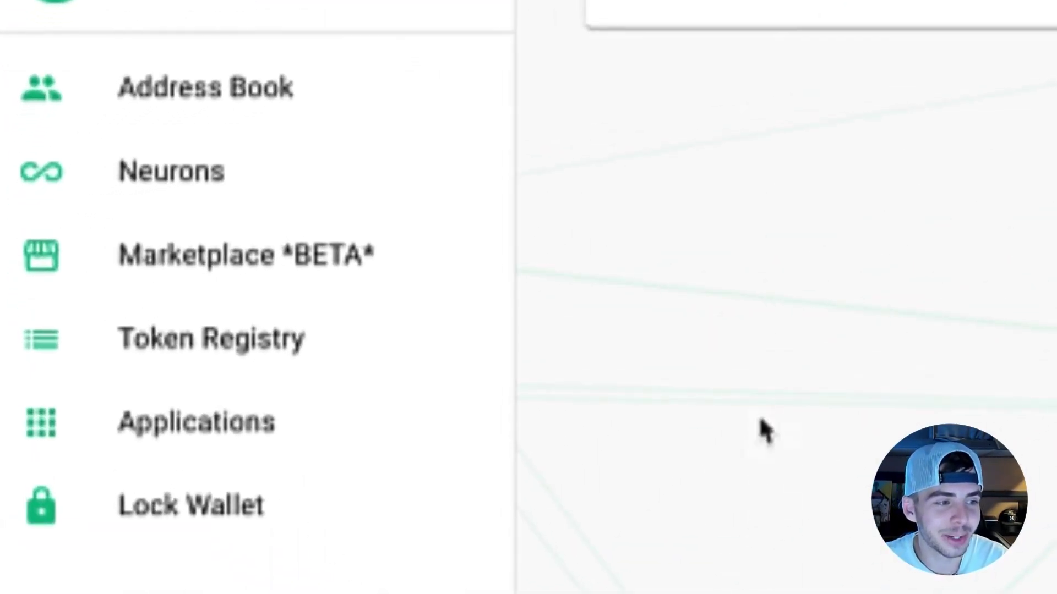
Register token 'Stoic Wallet is Great', symbol SWIG, 100000000 initial supply, 2 decimals.
left_click(460, 345)
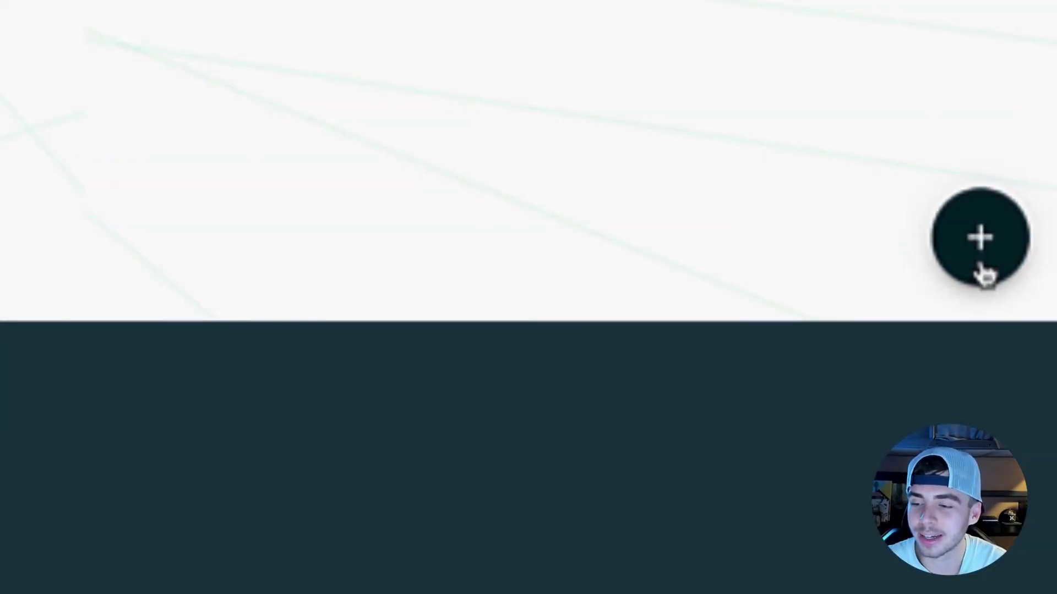
left_click(978, 260)
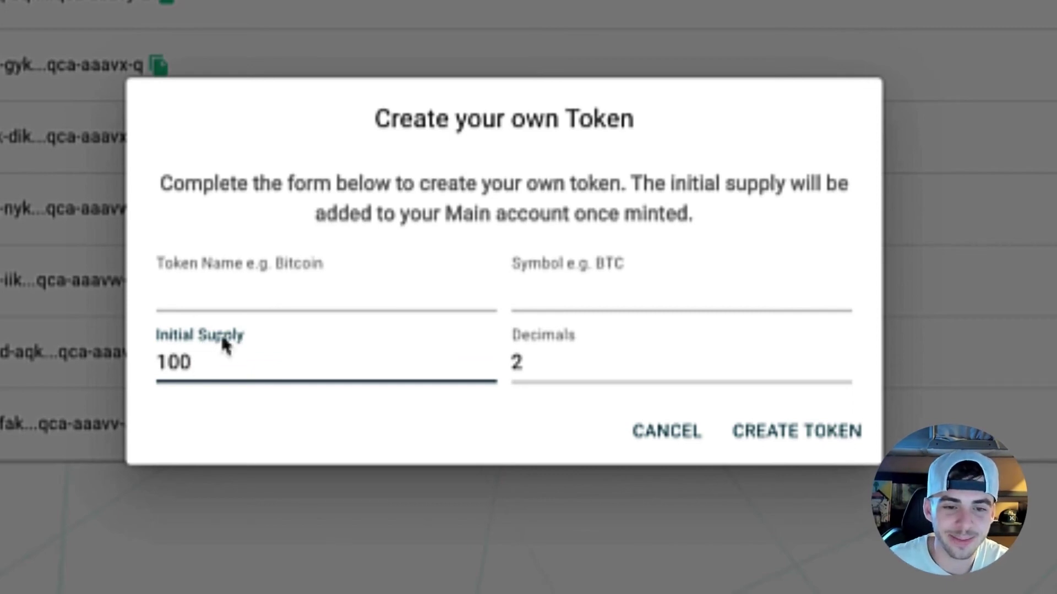
left_click(212, 297)
type("Stoic Wallet is Great")
left_click(513, 291)
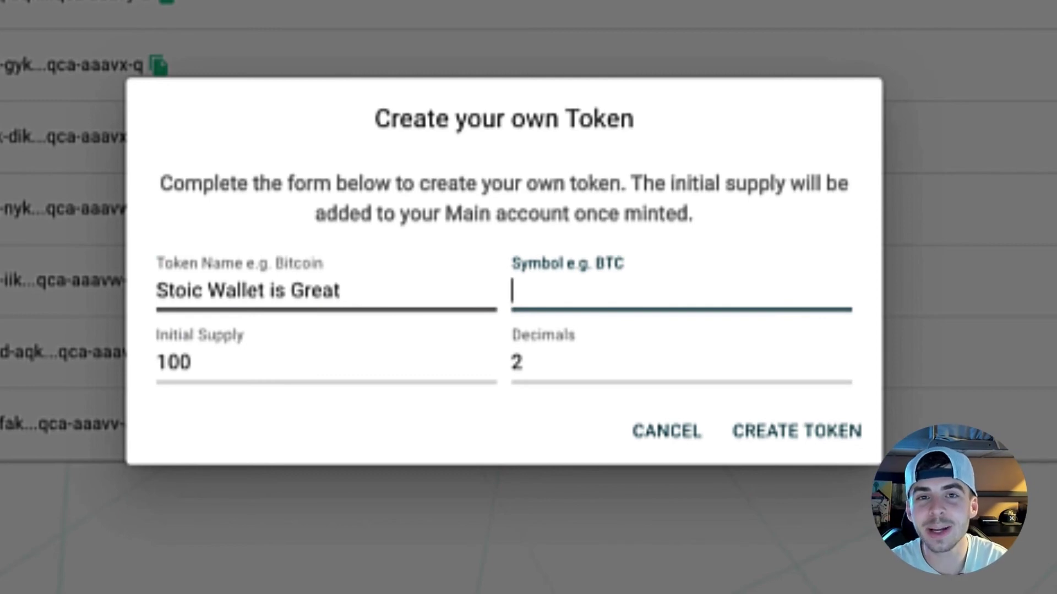
type("SWIG")
key("Tab")
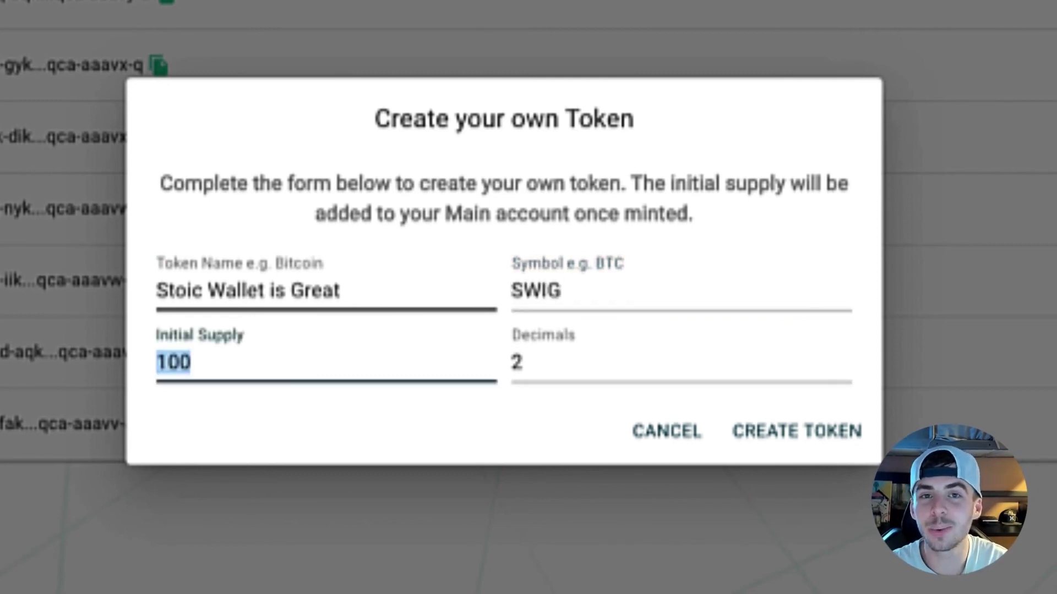
type("100000000")
key("Tab")
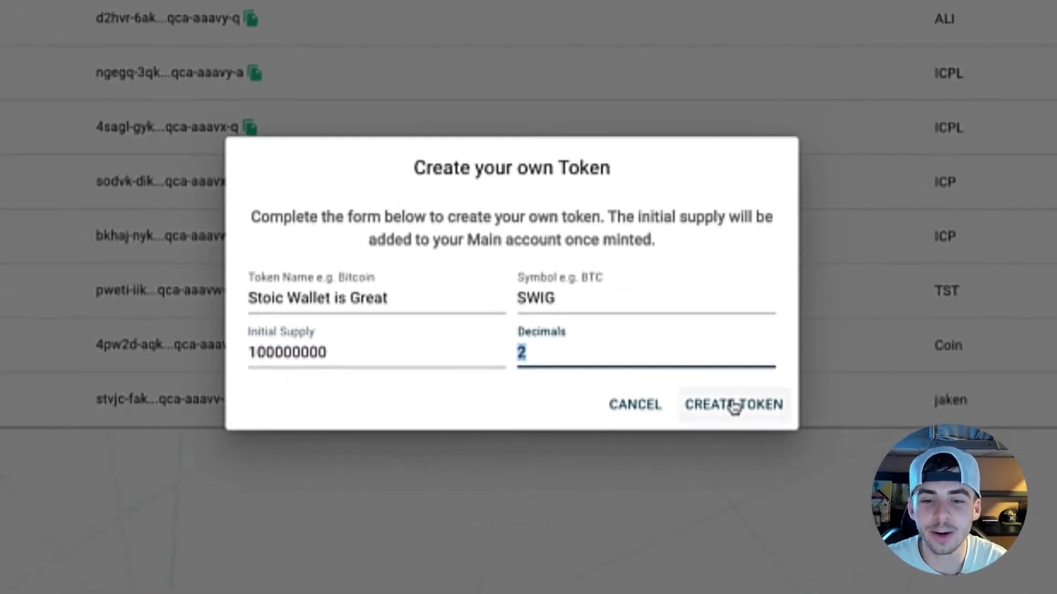
left_click(735, 405)
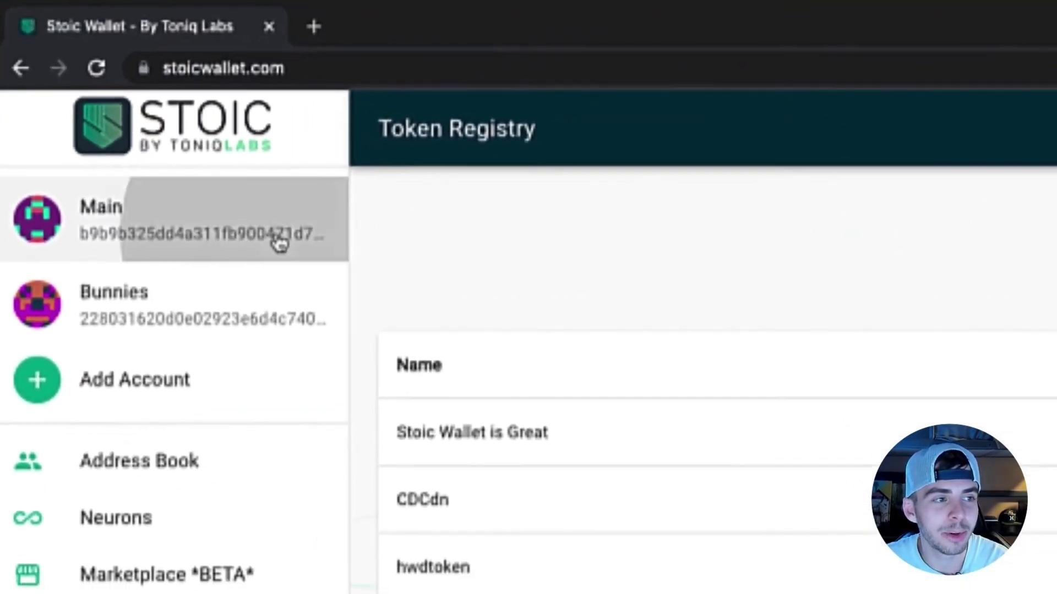
View the Main account's SWIG token balance, then the connected applications list.
left_click(279, 244)
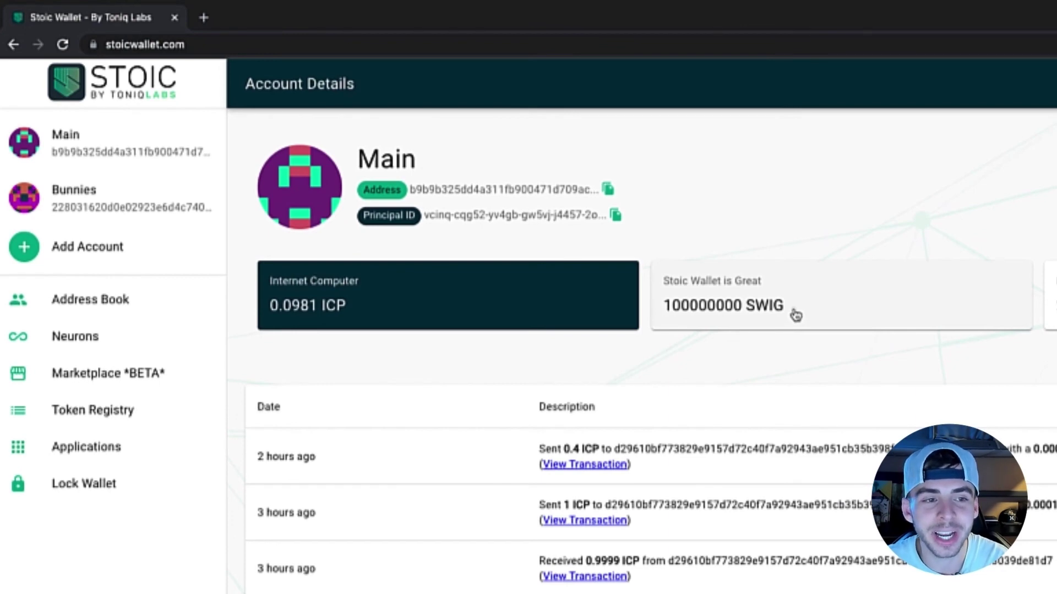
left_click(794, 316)
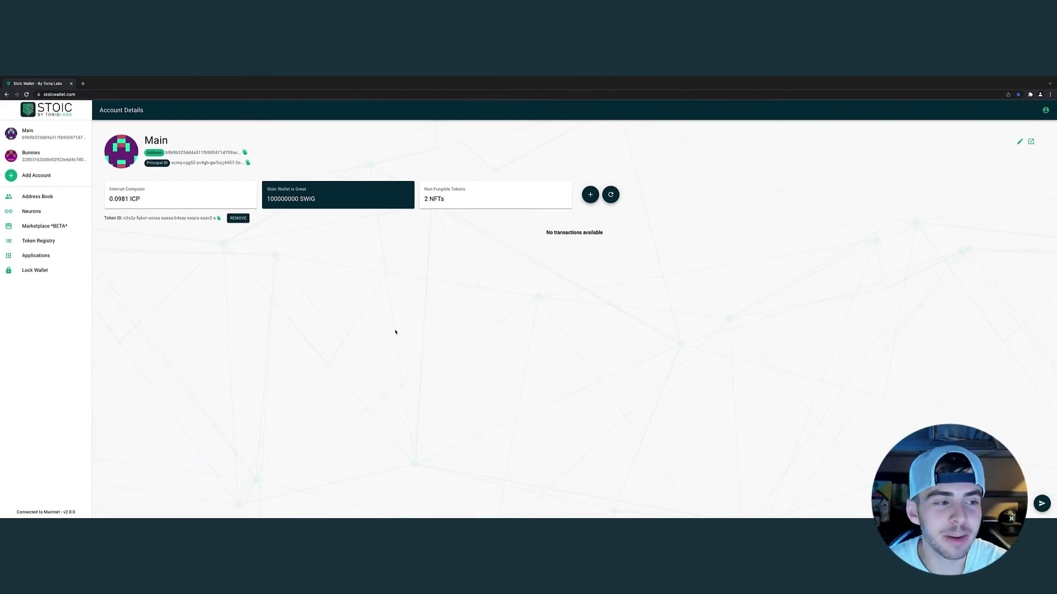
left_click(66, 257)
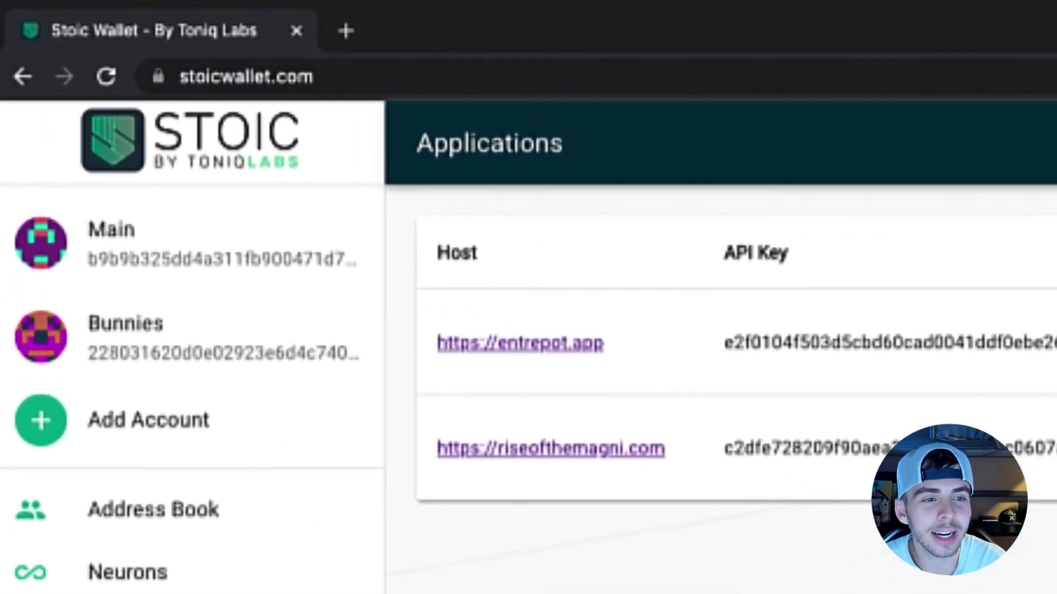
Open the Main account and bring up its Top-up your canister form.
left_click(280, 265)
scroll(529, 297, "down", 10)
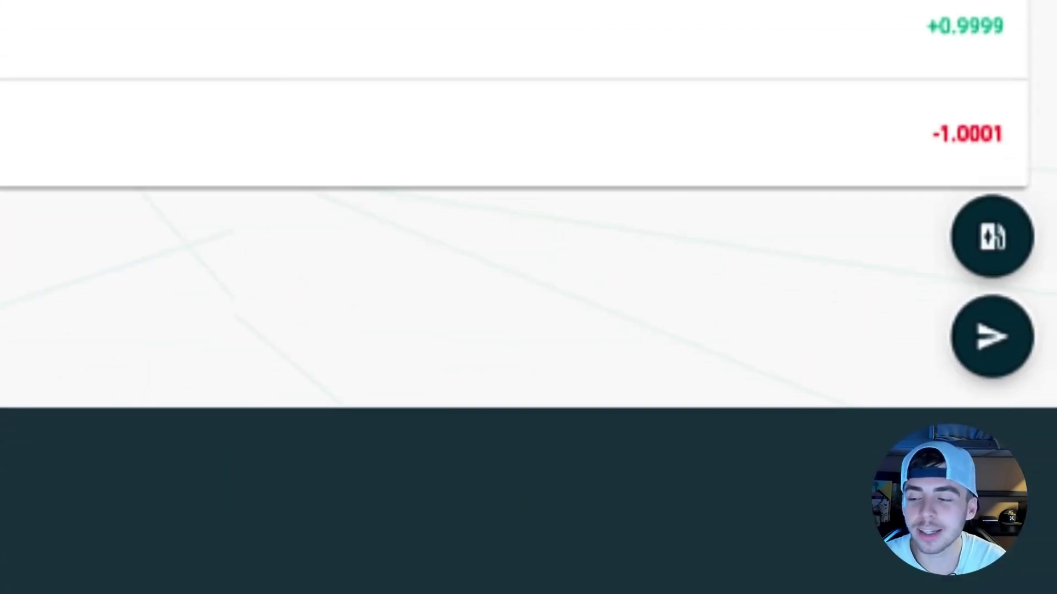
left_click(986, 241)
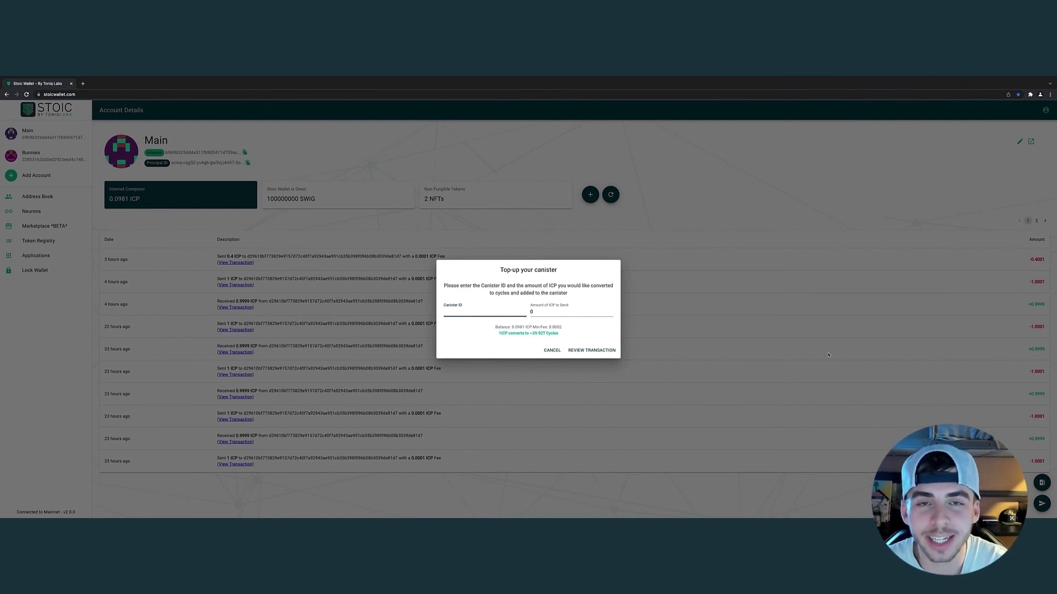
Cancel the Top-up your canister dialog without sending ICP.
left_click(842, 297)
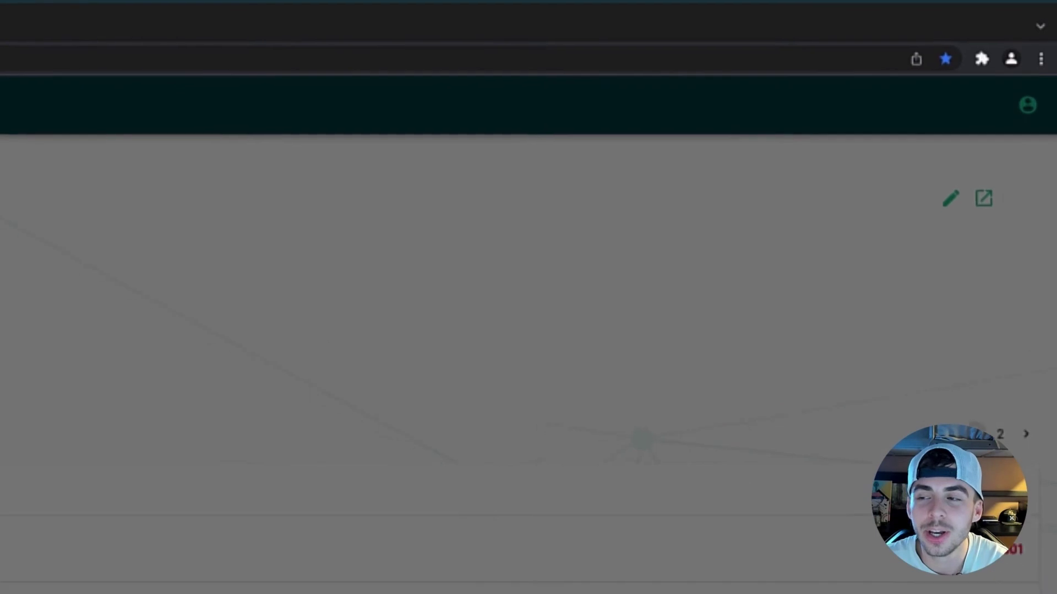